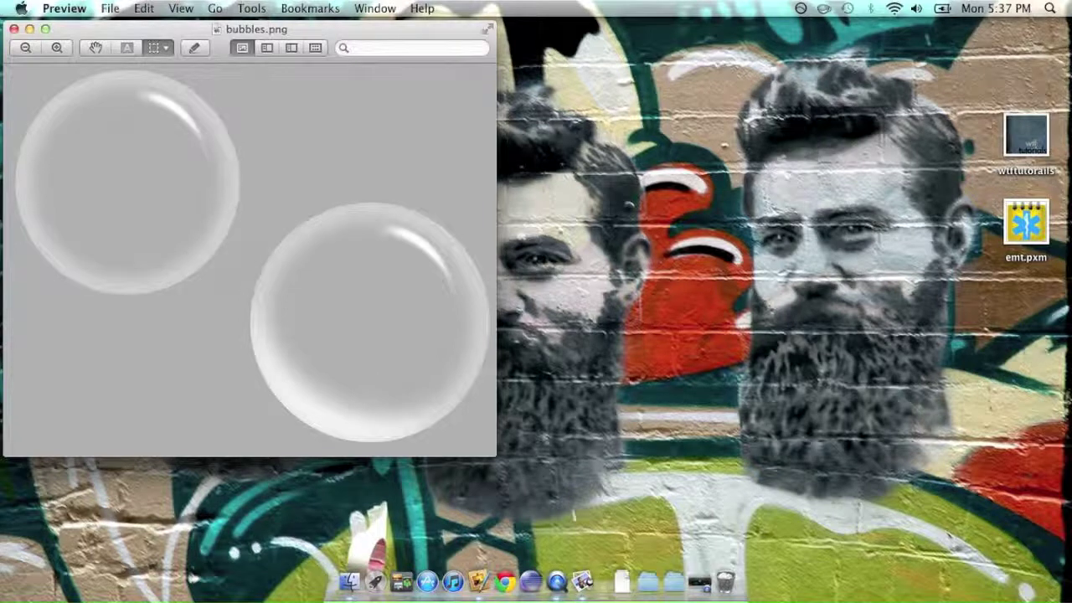
Close the bubbles.png reference image in Preview
click(14, 31)
Create a new blank Untitled image from the 800 × 600 pixel preset
click(478, 581)
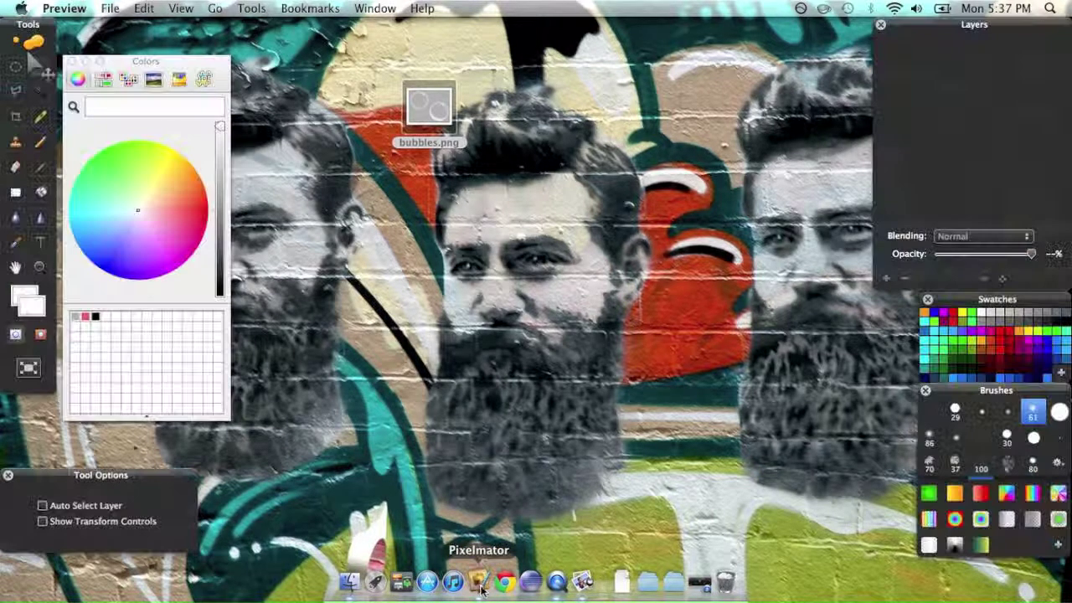
click(126, 8)
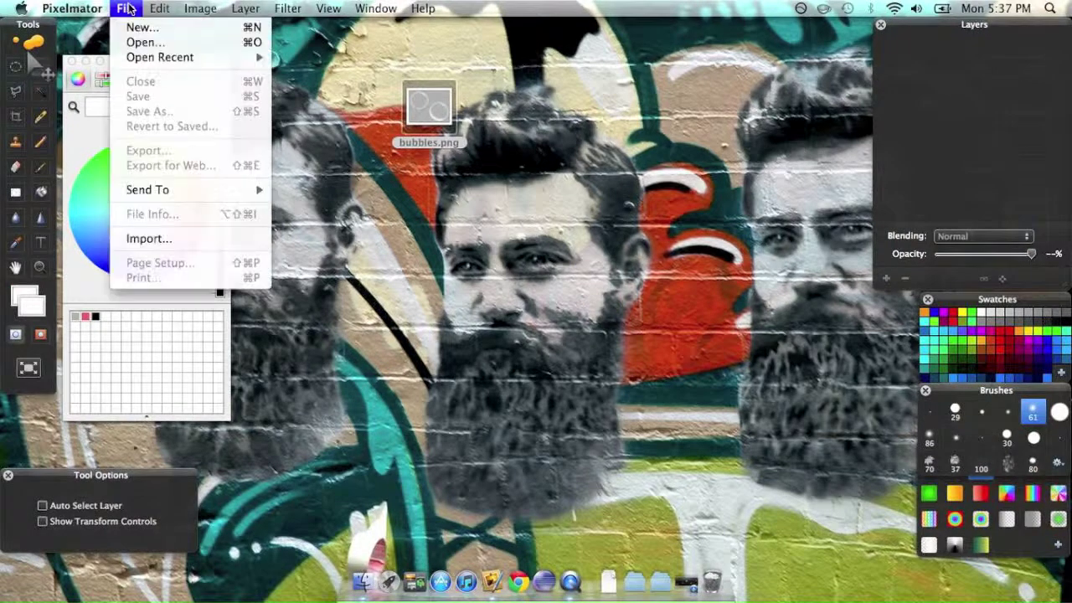
click(142, 27)
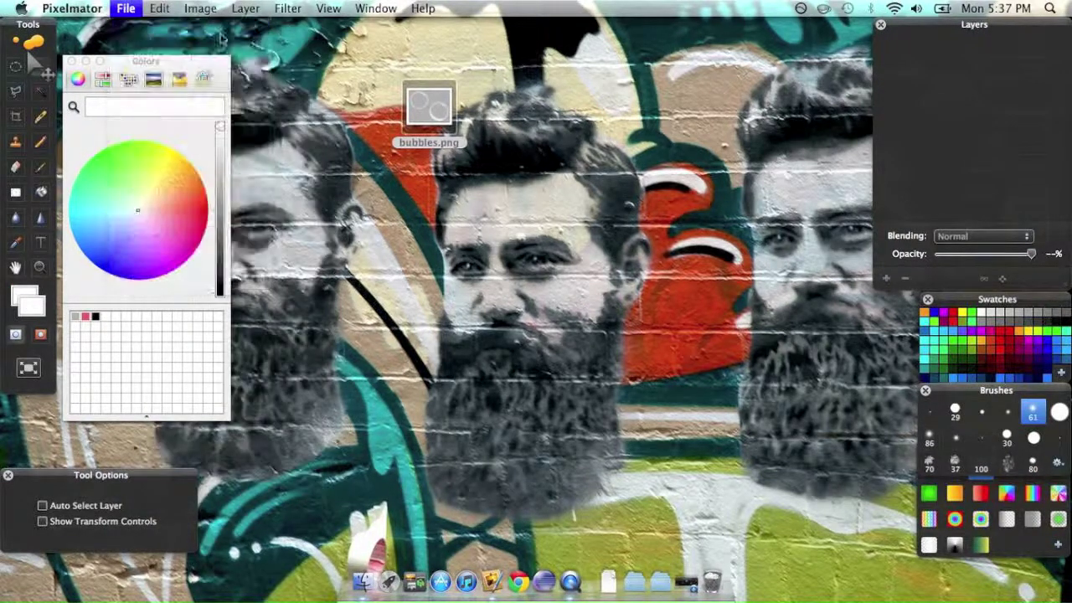
click(521, 141)
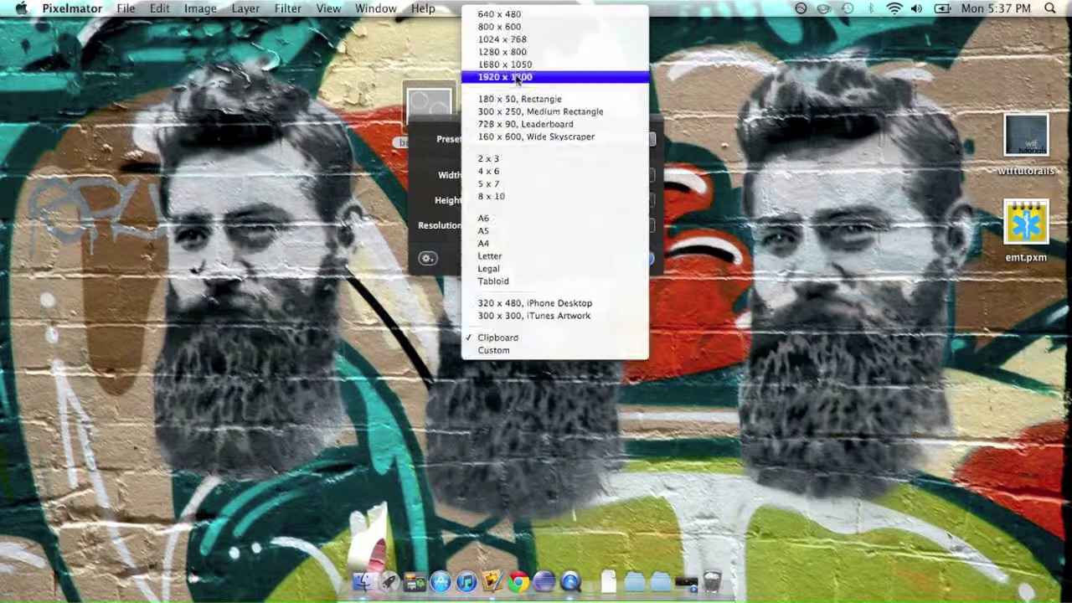
click(503, 26)
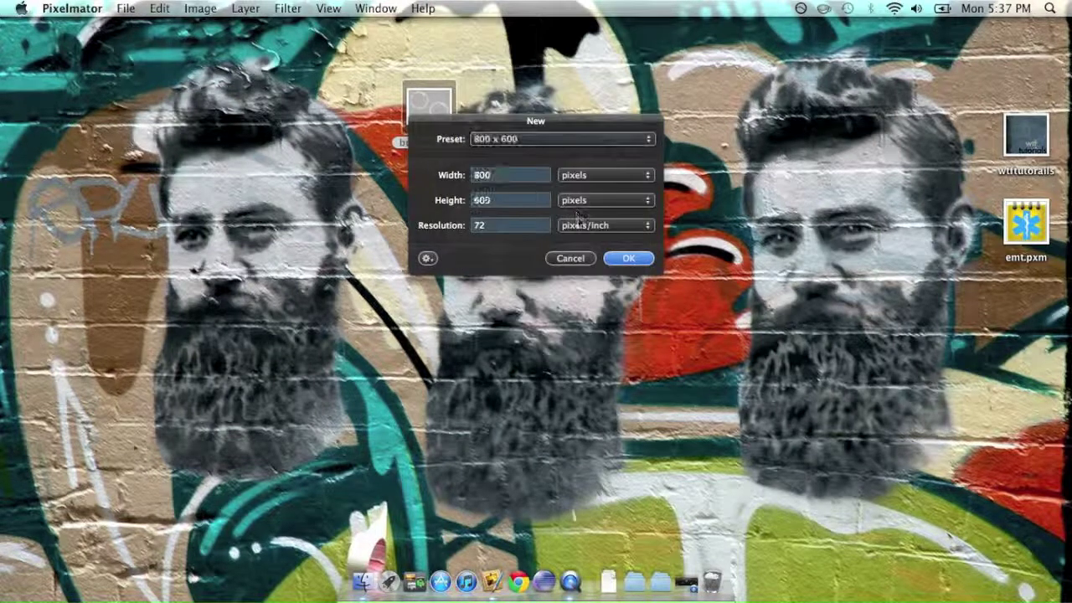
click(618, 252)
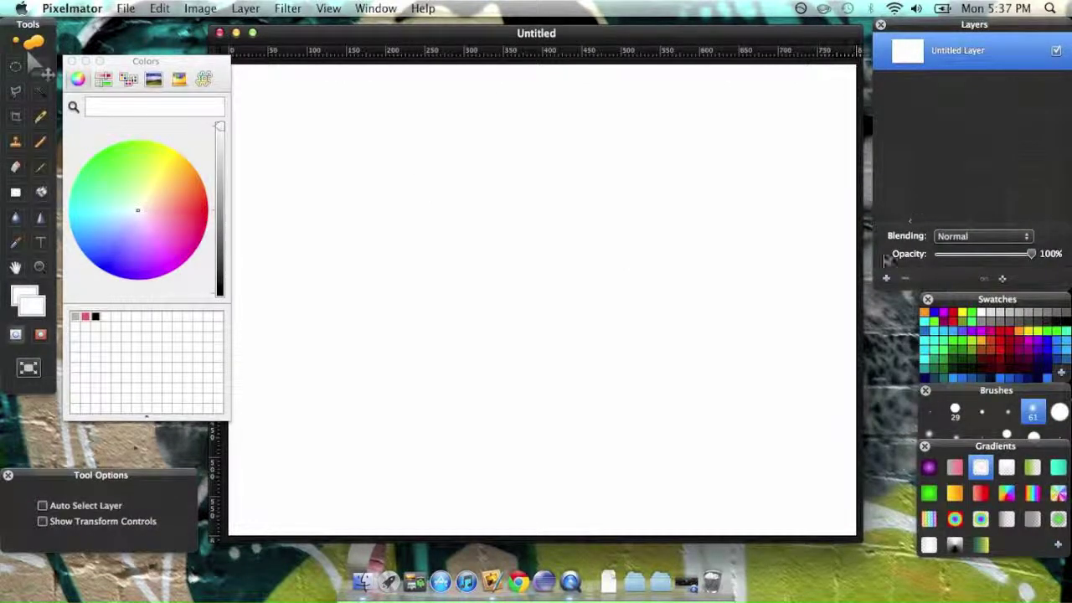
Add Untitled Layer 2 and fill it with solid light grey
click(886, 277)
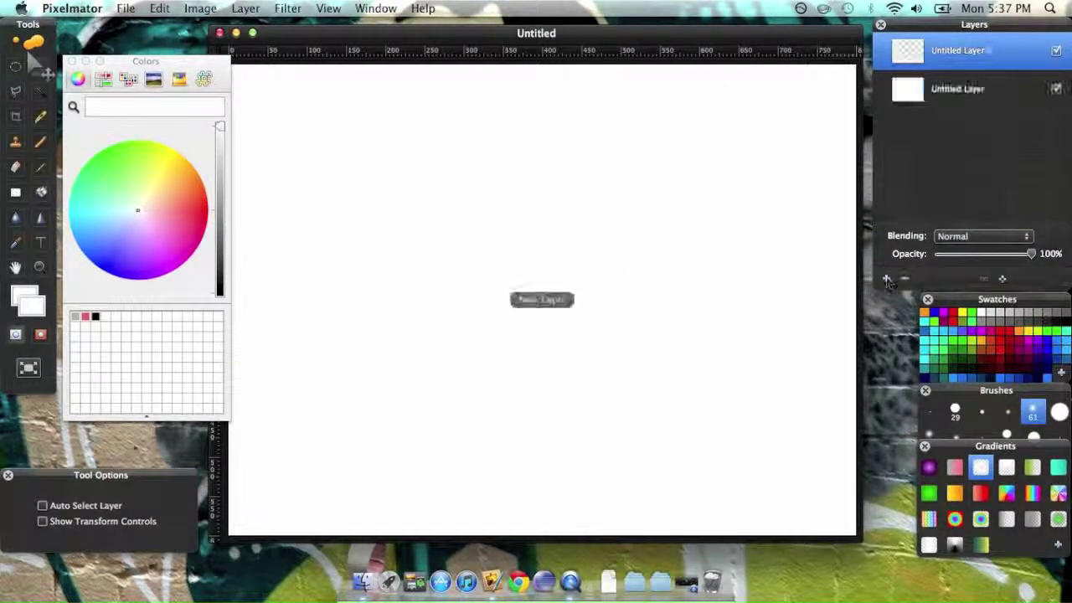
click(159, 7)
click(207, 289)
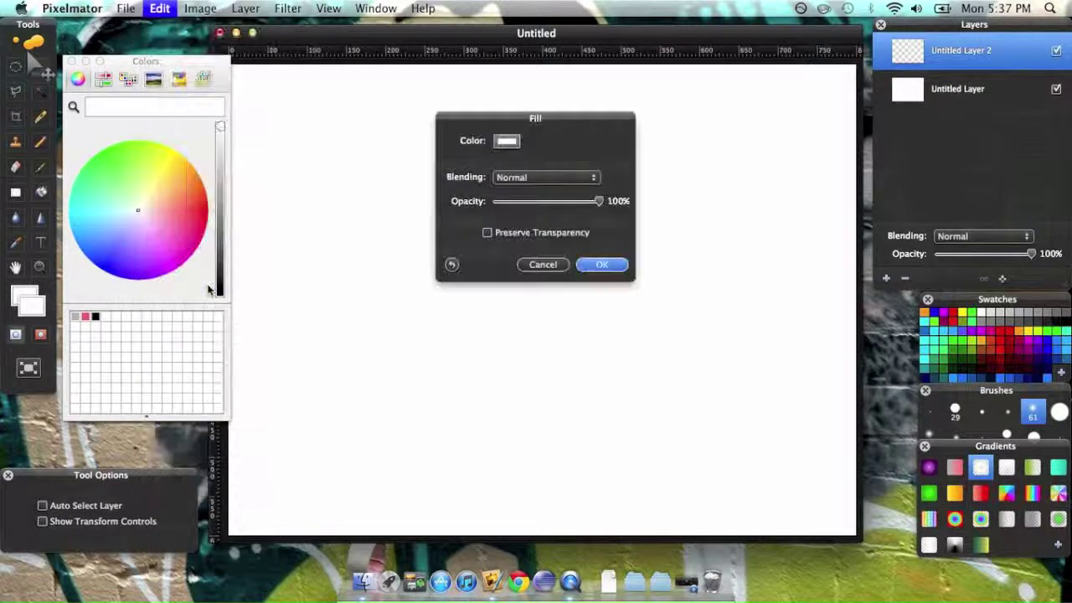
click(511, 144)
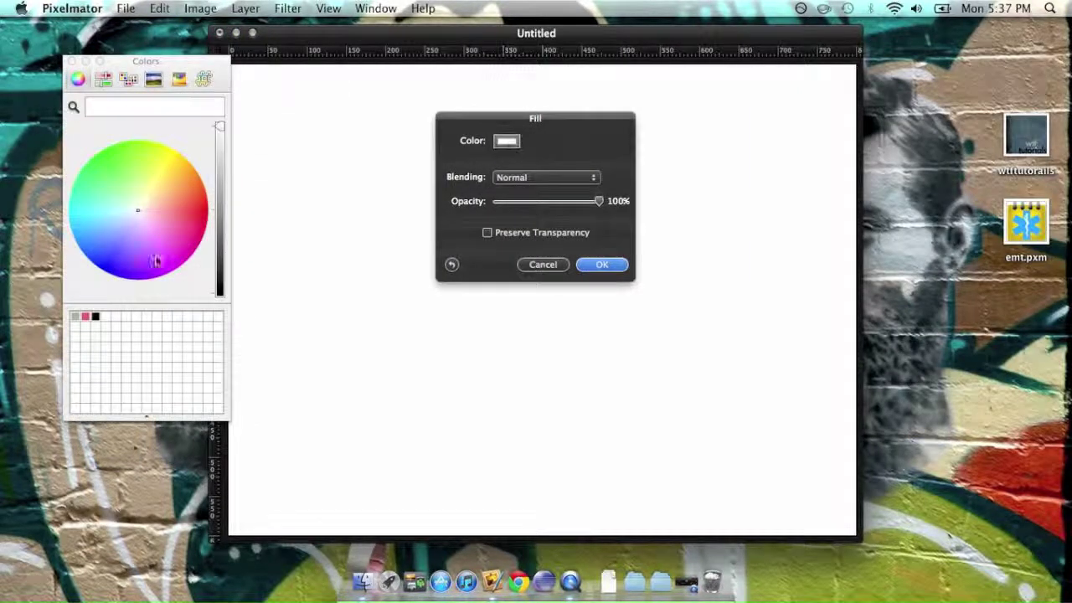
click(76, 316)
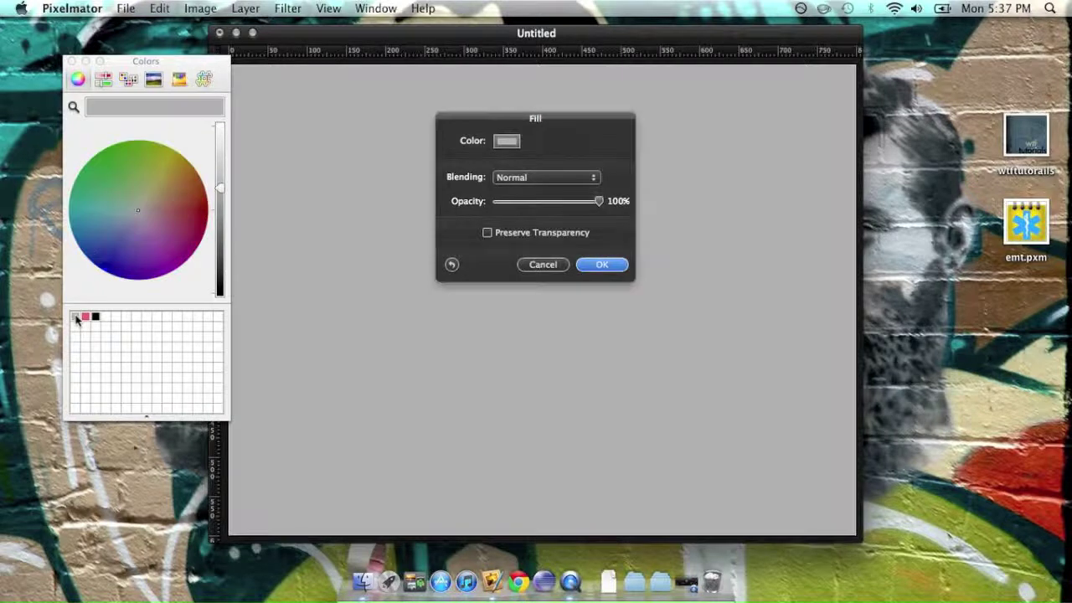
click(72, 63)
click(618, 266)
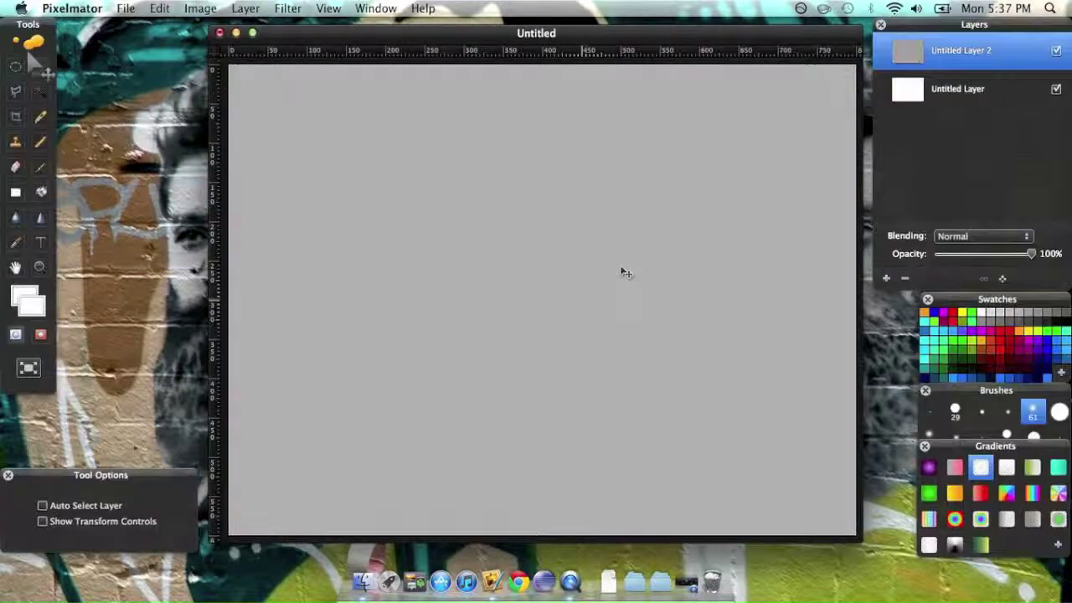
Add a new layer and draw a roughly 425 × 425 circular selection near the centre
click(886, 279)
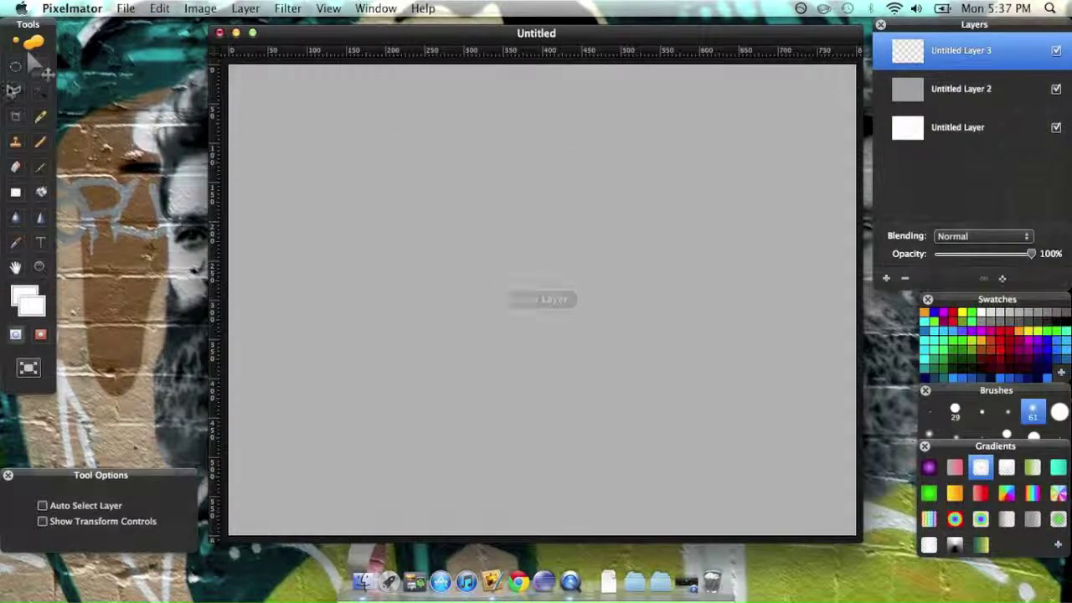
click(14, 68)
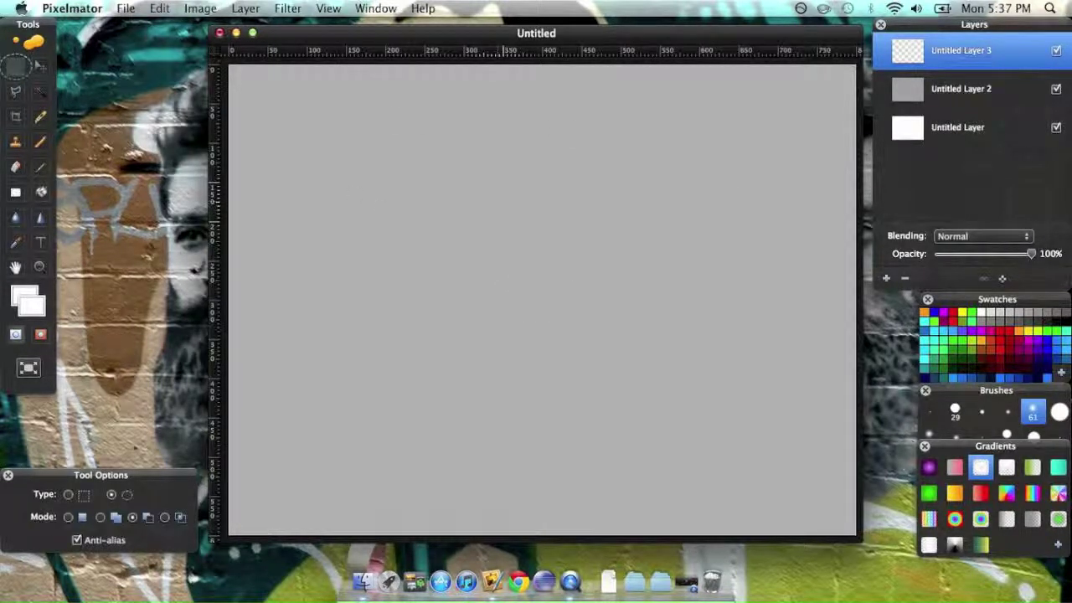
drag(370, 141, 708, 478)
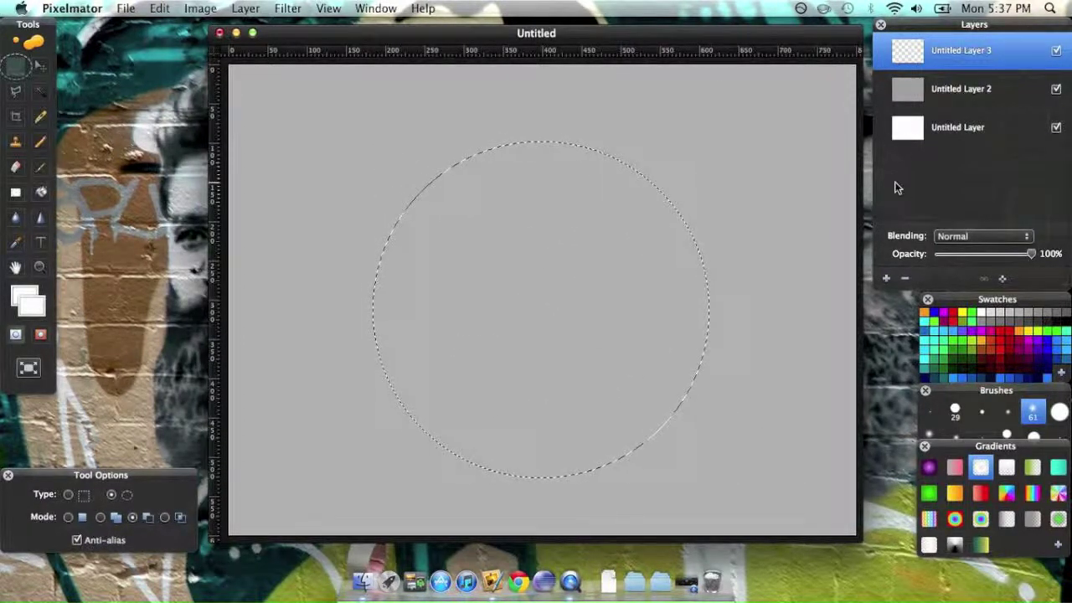
Rename the new top layer to Outline and make it active
double_click(958, 52)
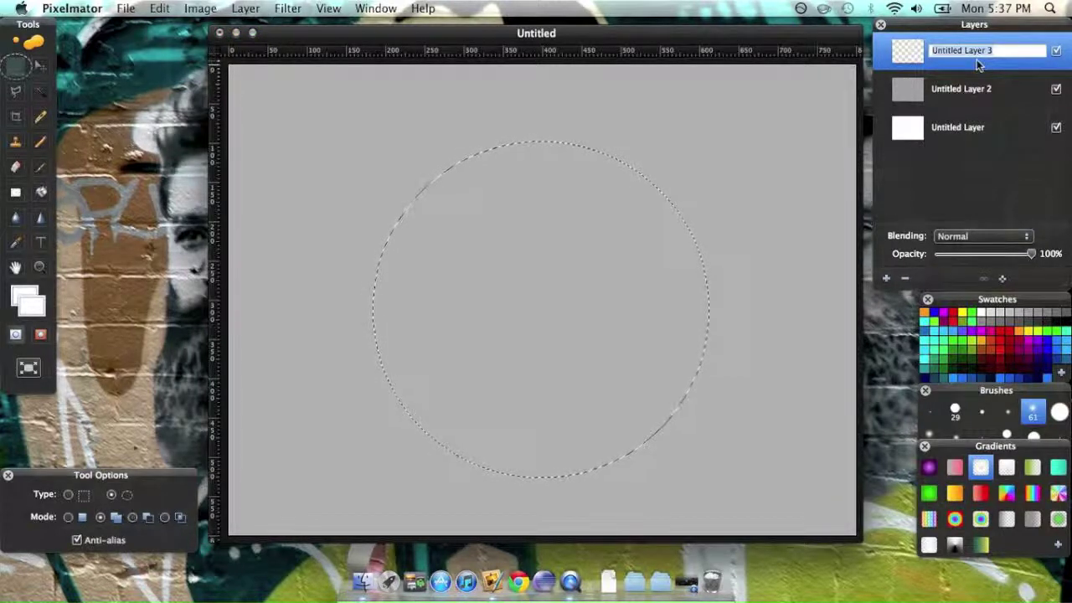
text(Qu)
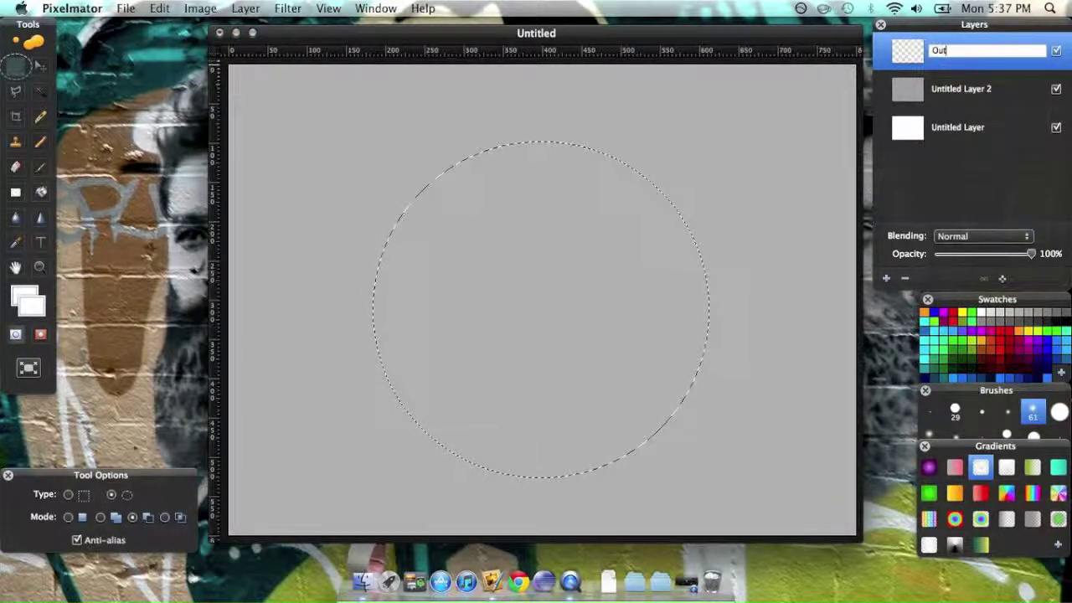
text(tline)
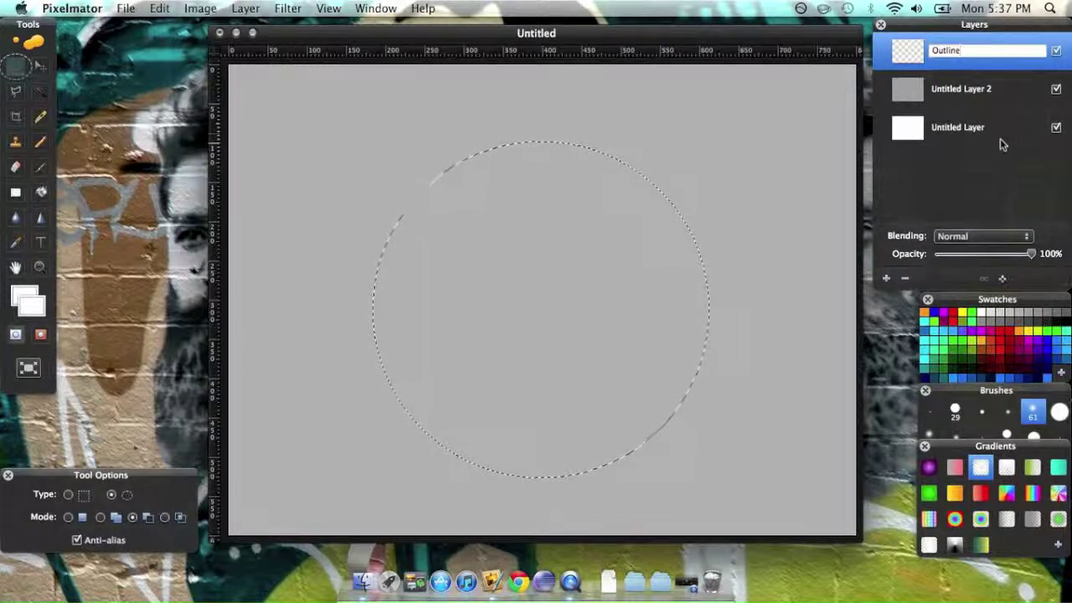
click(996, 146)
click(928, 46)
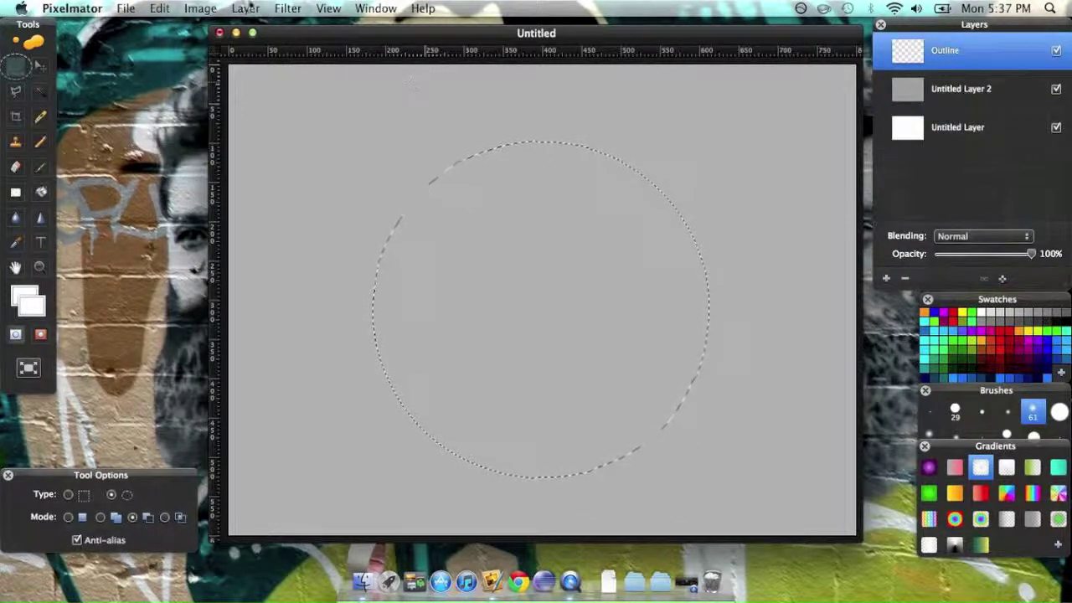
click(200, 8)
mouse_move(159, 8)
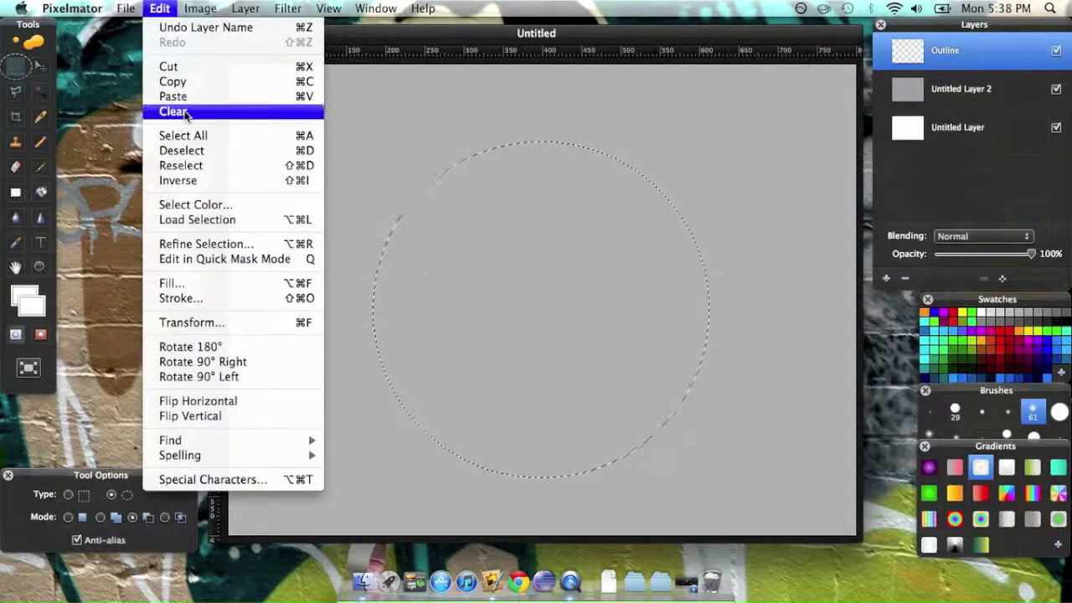
Stroke the circle white, 22 px wide, Inside, on Outline, then add Untitled Layer 3 above
click(223, 299)
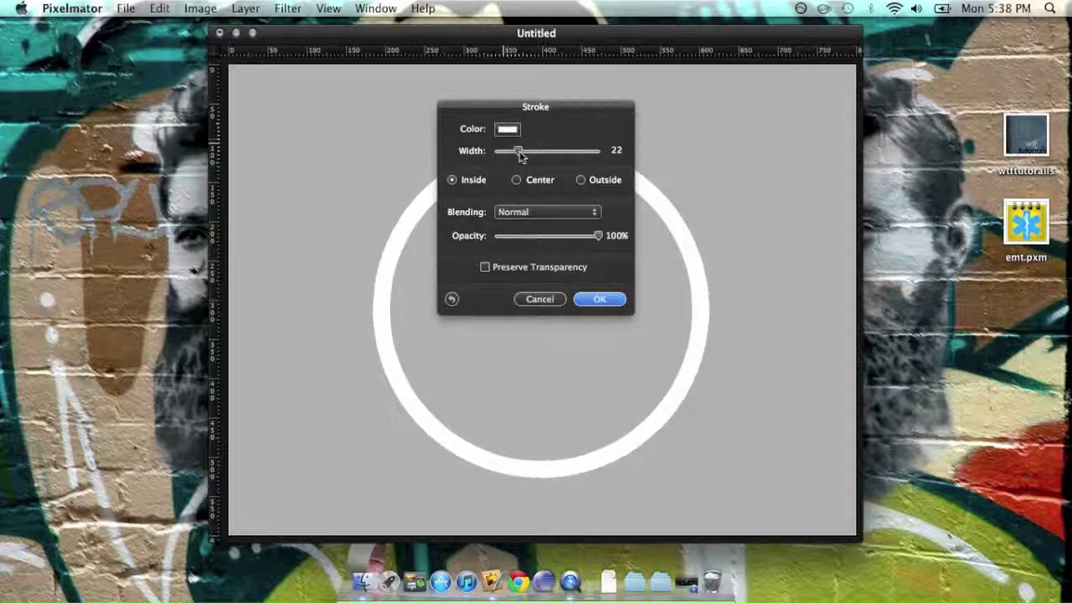
click(602, 300)
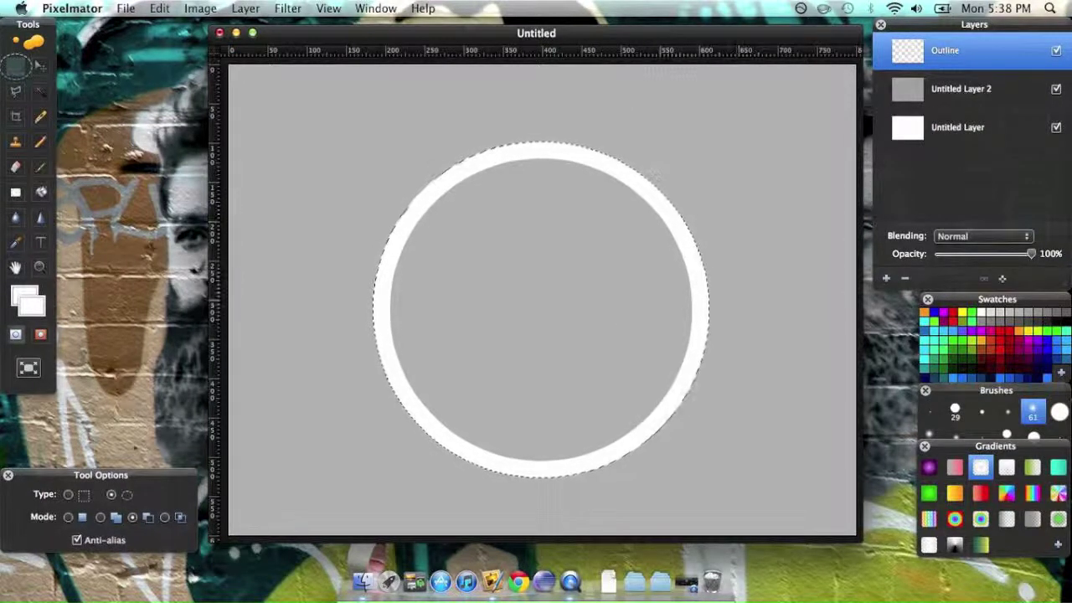
click(887, 279)
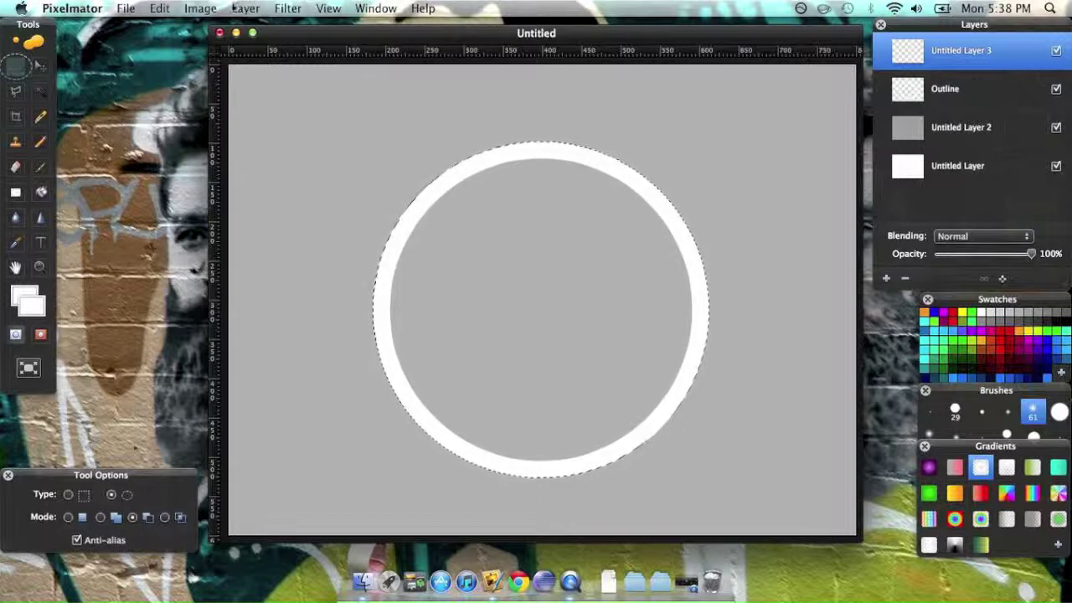
Fill the circle white on Untitled Layer 3, hide that layer, and reselect Outline
click(204, 7)
mouse_move(163, 7)
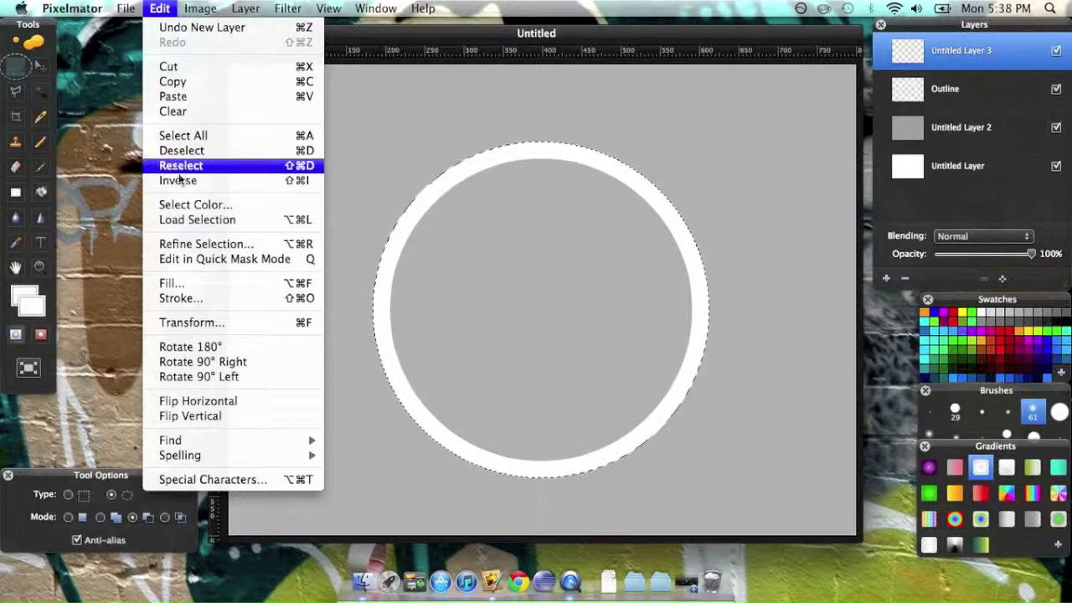
click(196, 287)
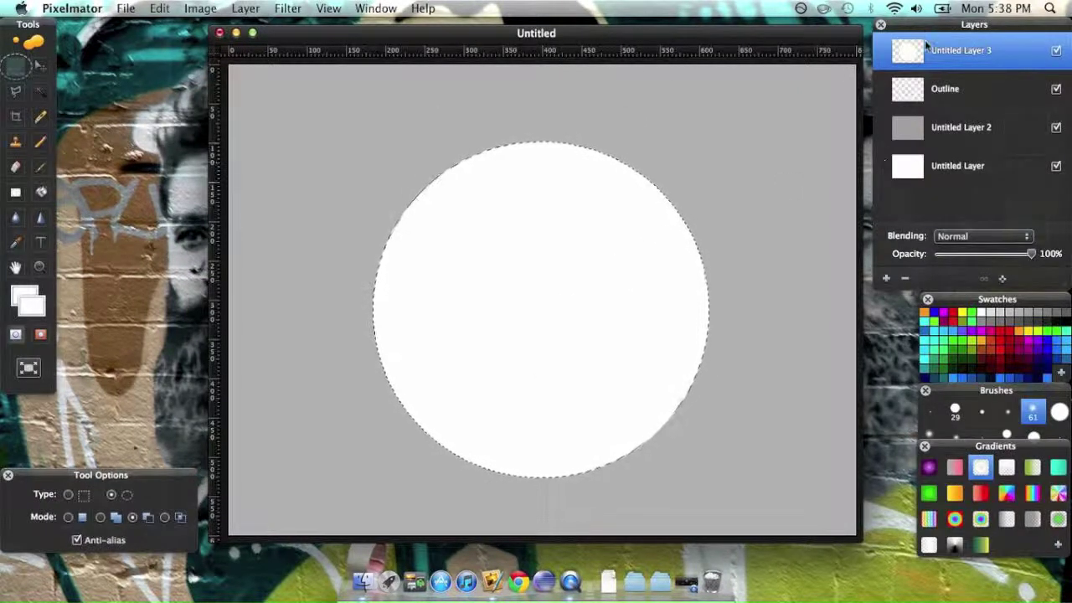
click(1056, 52)
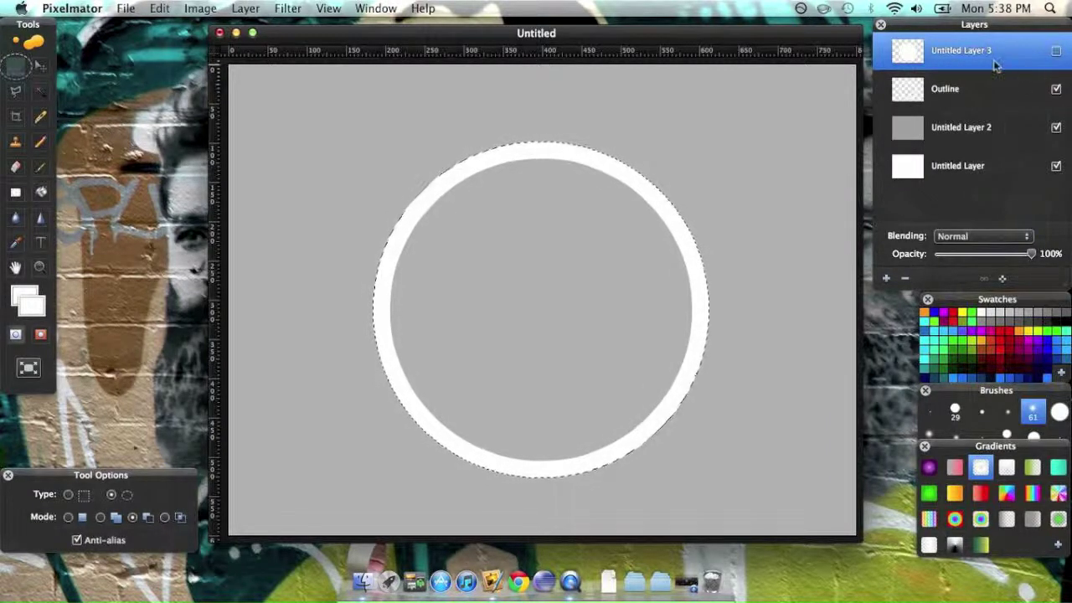
click(936, 106)
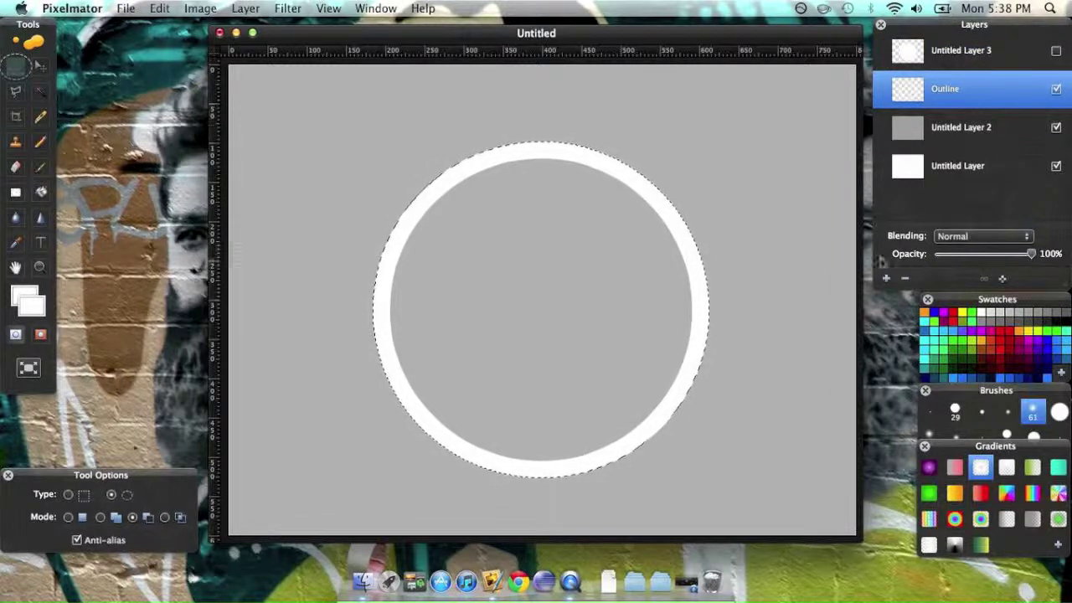
Add Untitled Layer 4 above Outline and rename it 'bottom shadow'
click(887, 280)
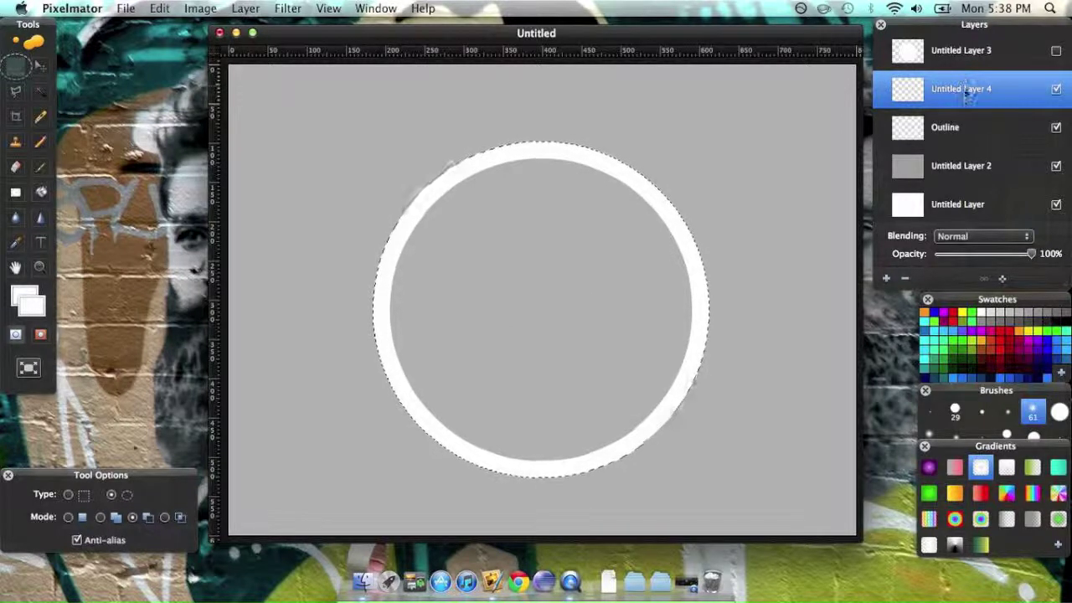
double_click(968, 90)
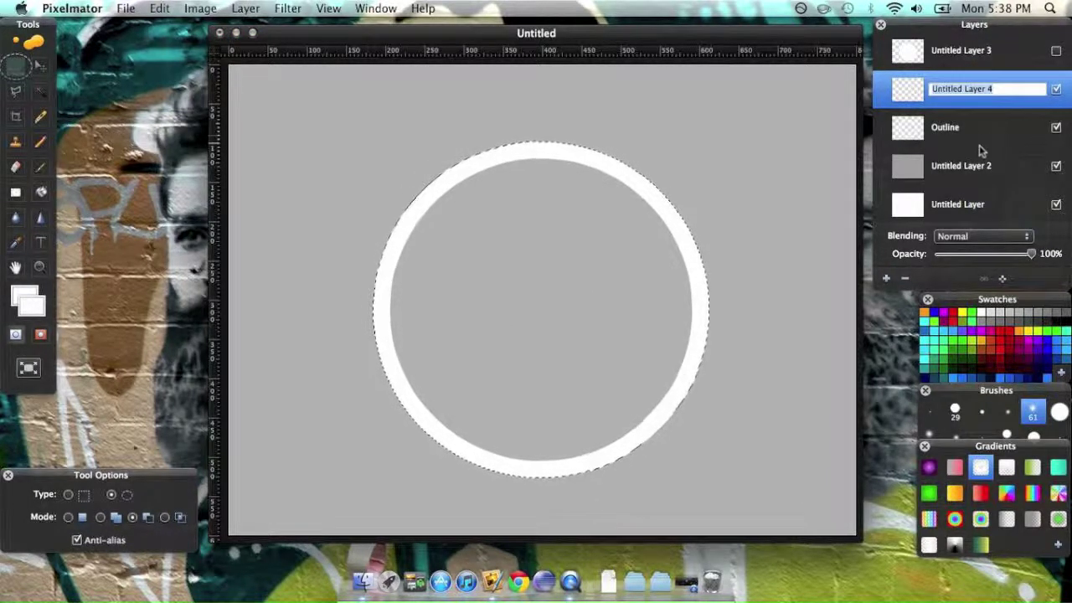
text(bottom shadow)
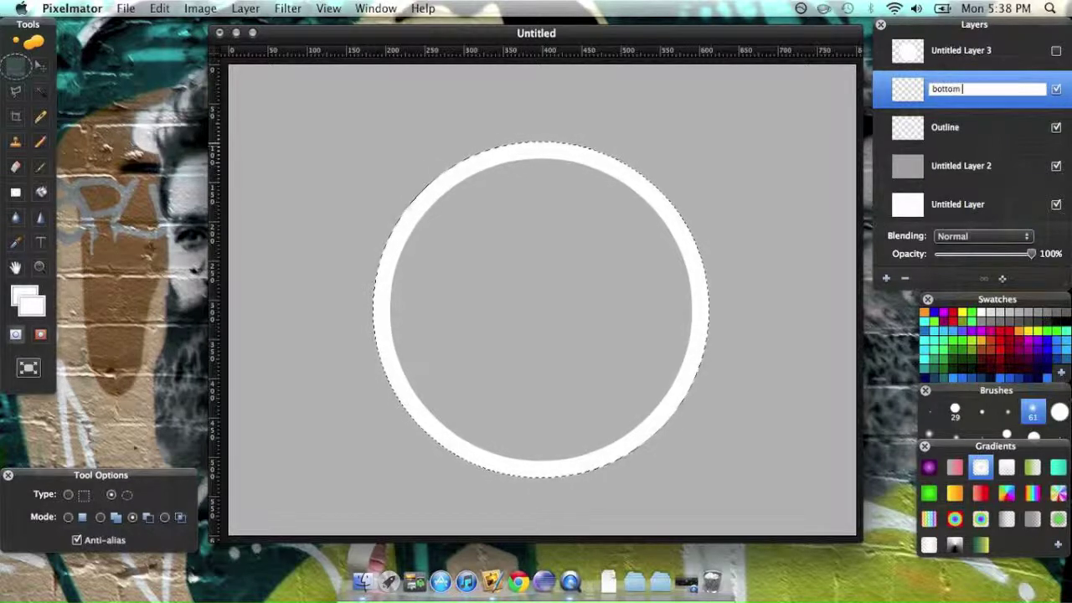
click(982, 127)
click(987, 99)
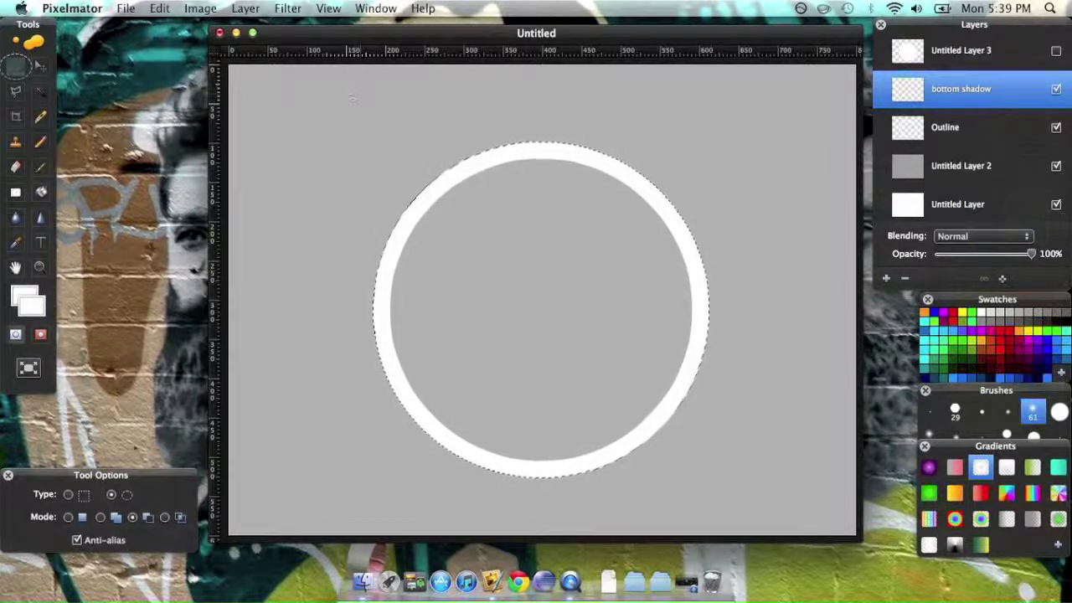
Intersect the ring selection with an ellipse to leave a lower-left crescent
drag(342, 81, 804, 444)
key(super+z)
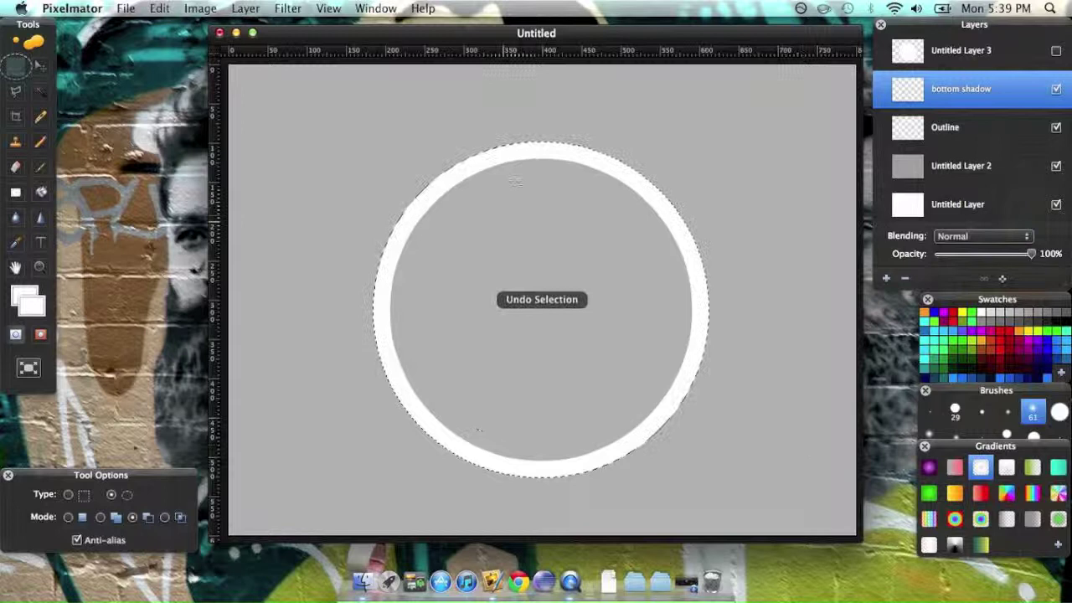
drag(381, 75, 817, 435)
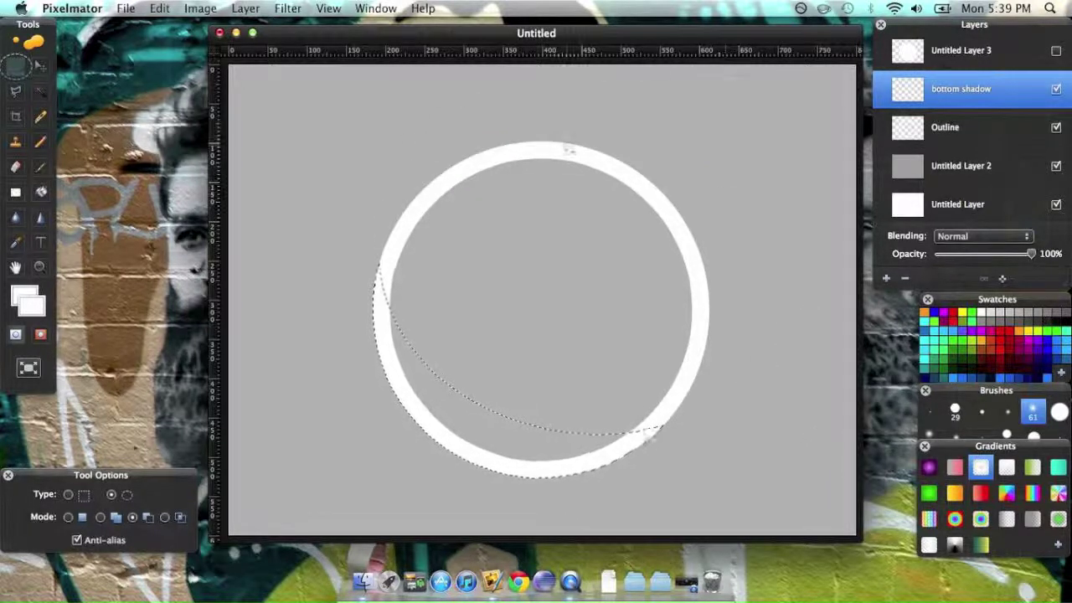
Fill the crescent selection with white on the bottom shadow layer
click(233, 7)
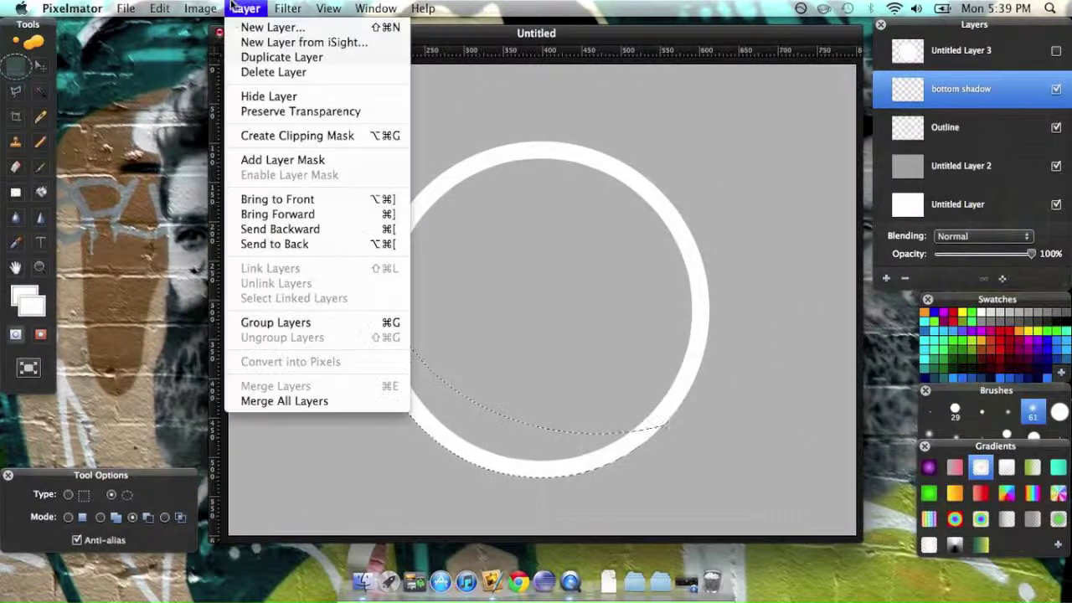
mouse_move(201, 8)
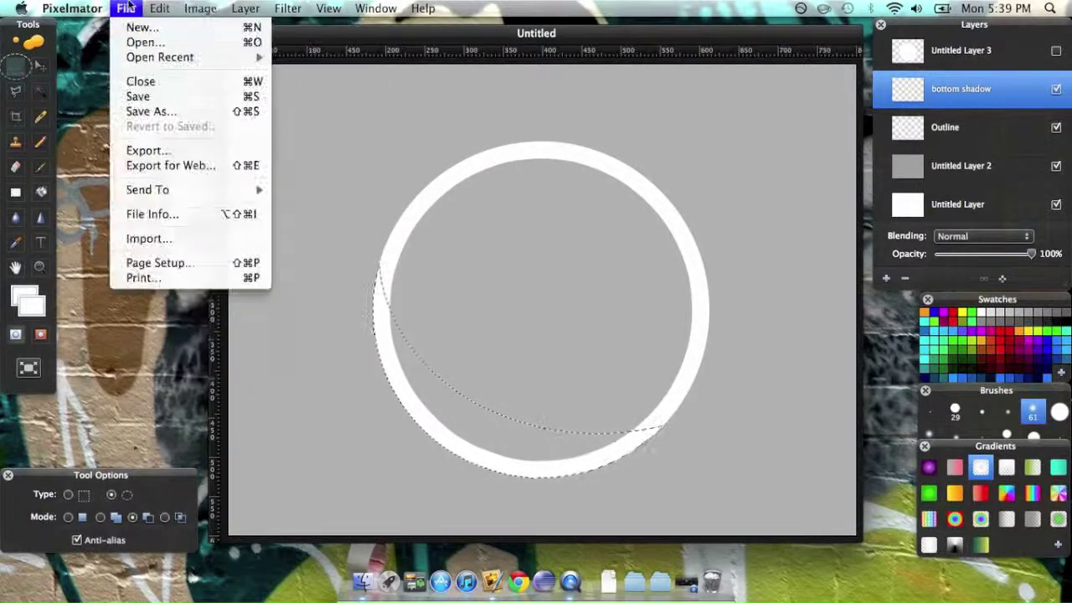
mouse_move(160, 8)
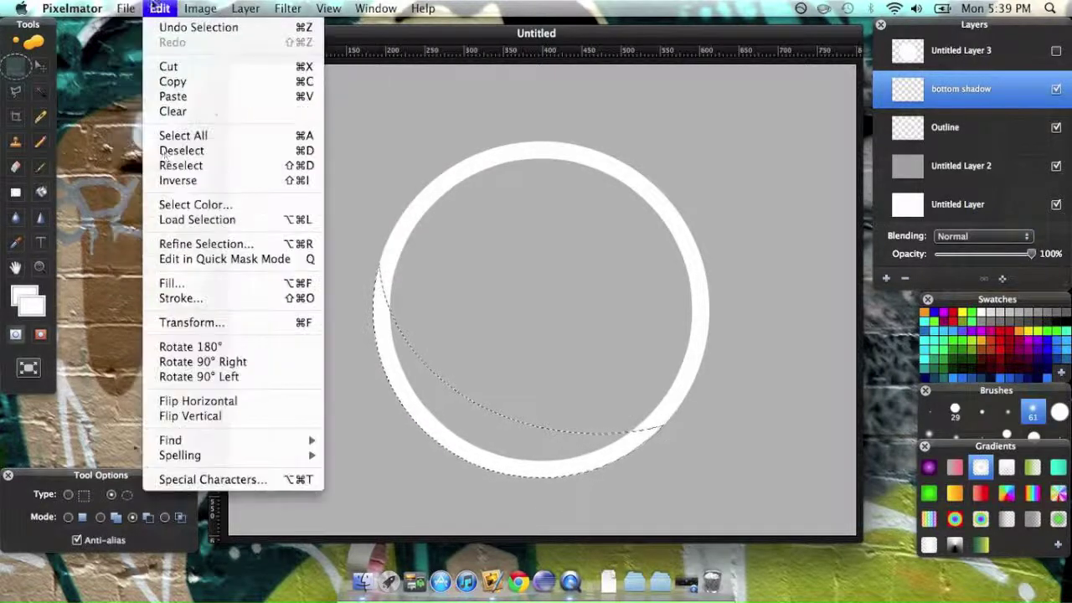
click(174, 283)
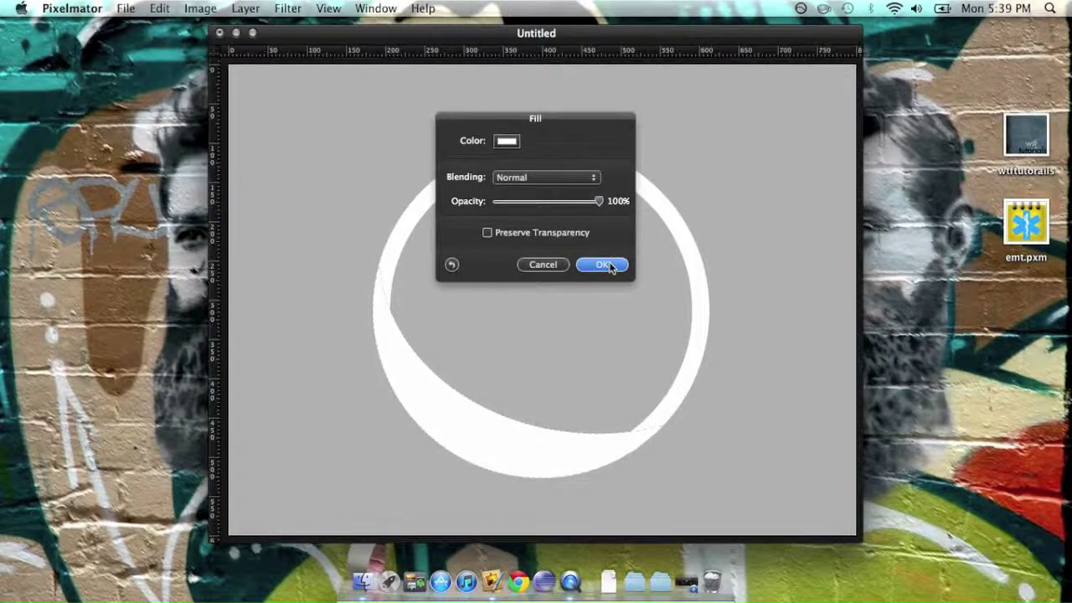
click(603, 265)
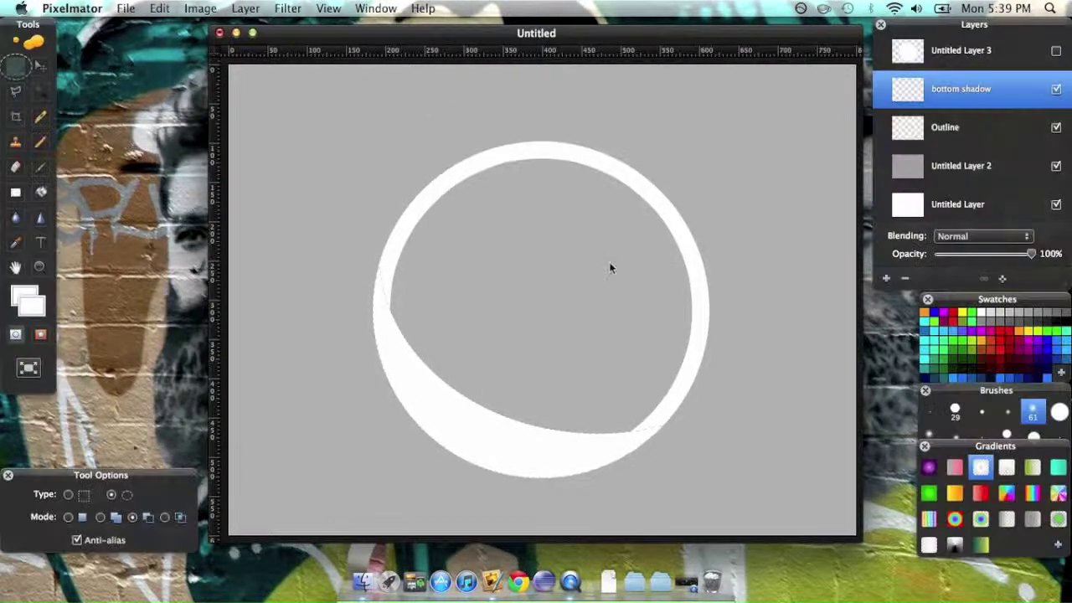
Load Untitled Layer 3's circle as the active selection
click(917, 134)
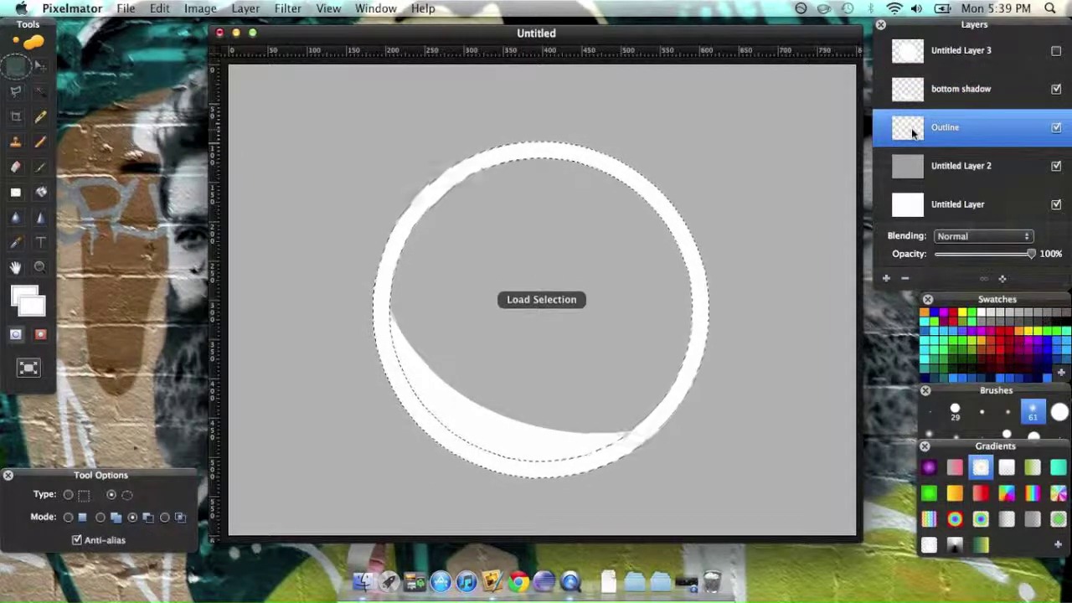
click(913, 57)
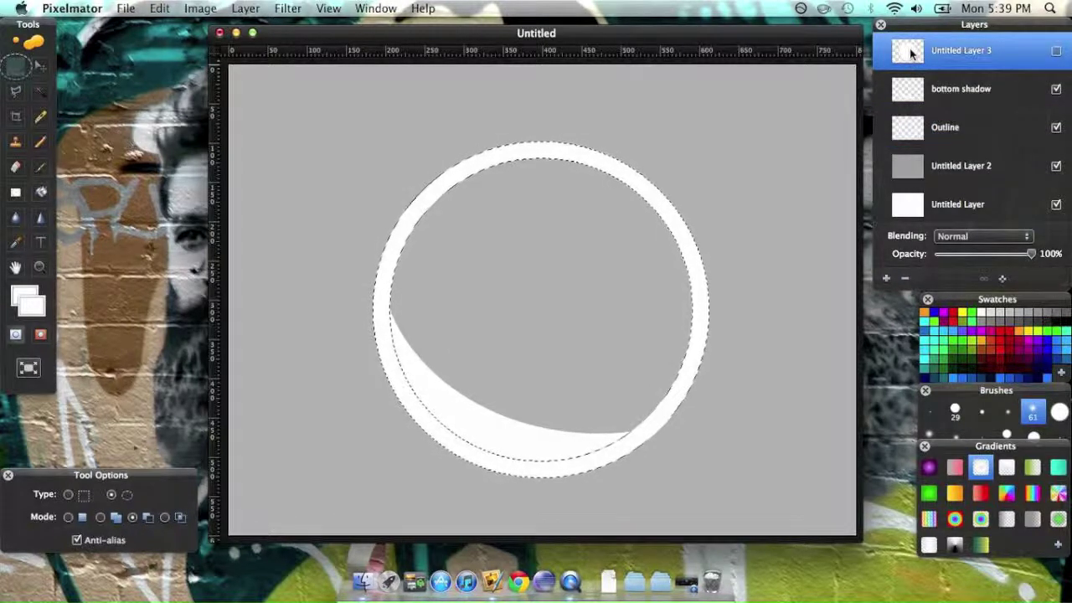
super+click(909, 48)
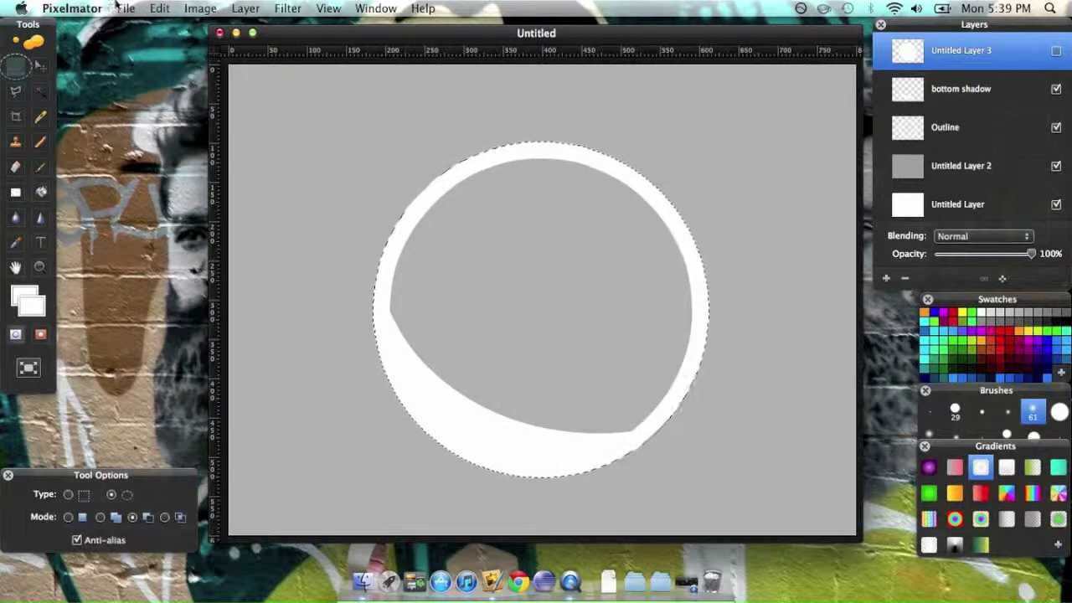
Preview a Gaussian blur of radius 49, cancel it, and return to Outline
click(200, 8)
mouse_move(288, 9)
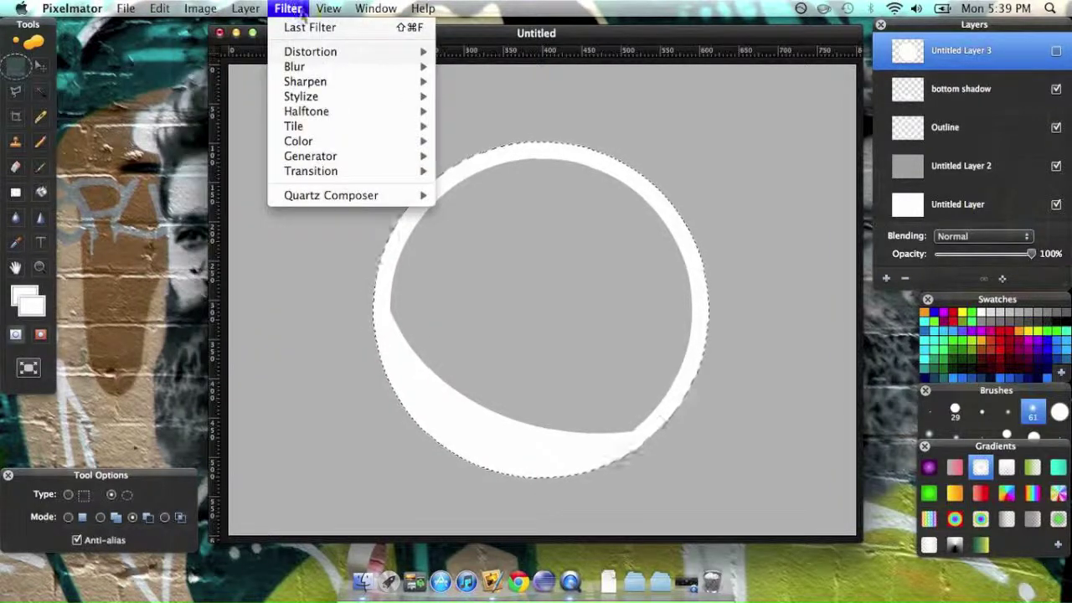
mouse_move(404, 71)
click(481, 81)
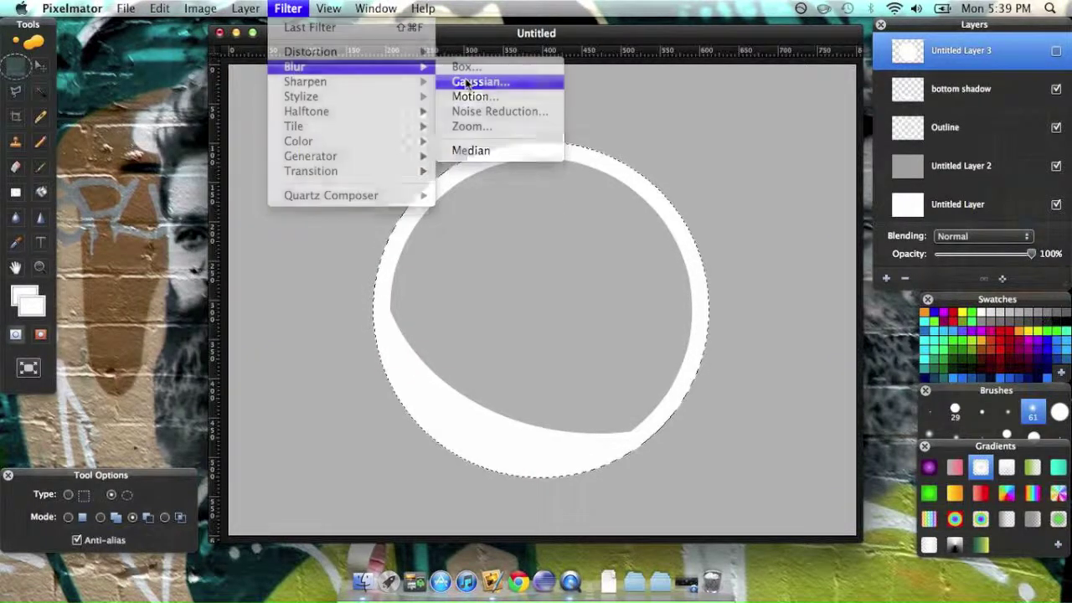
drag(472, 165, 540, 161)
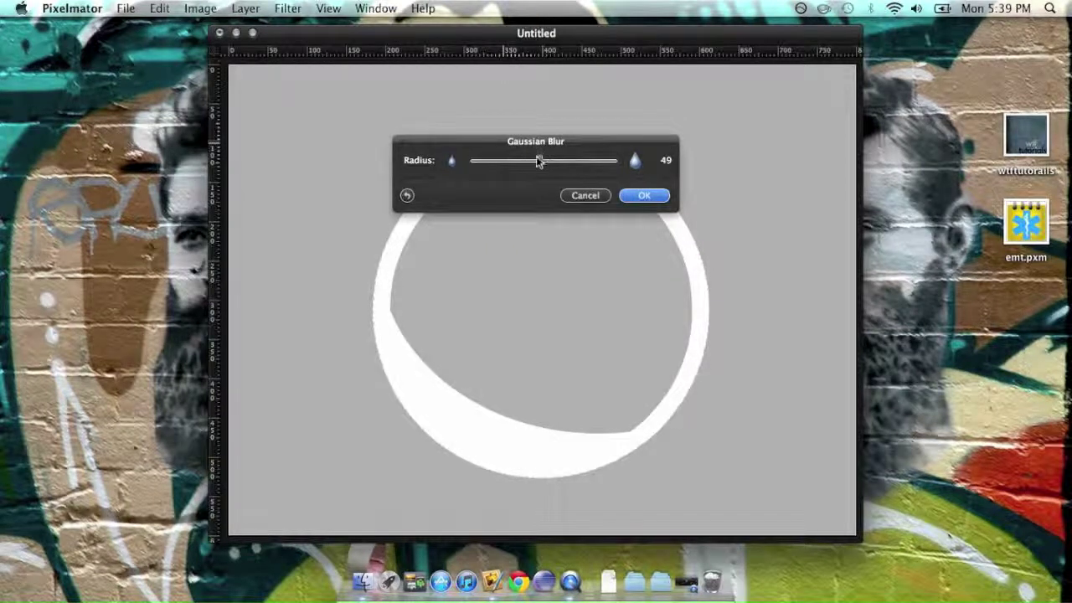
click(585, 198)
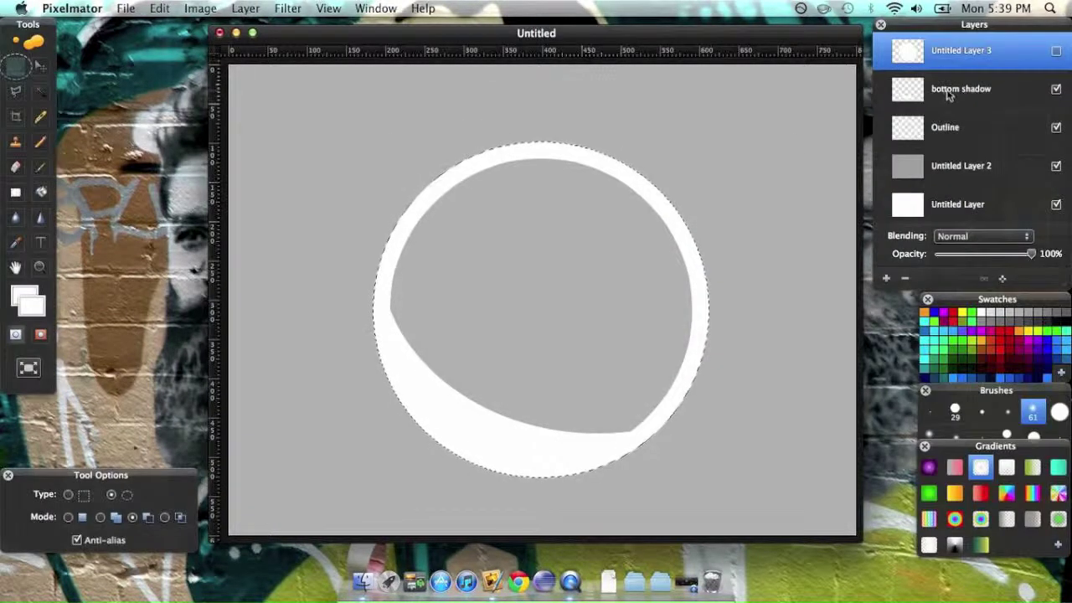
click(943, 139)
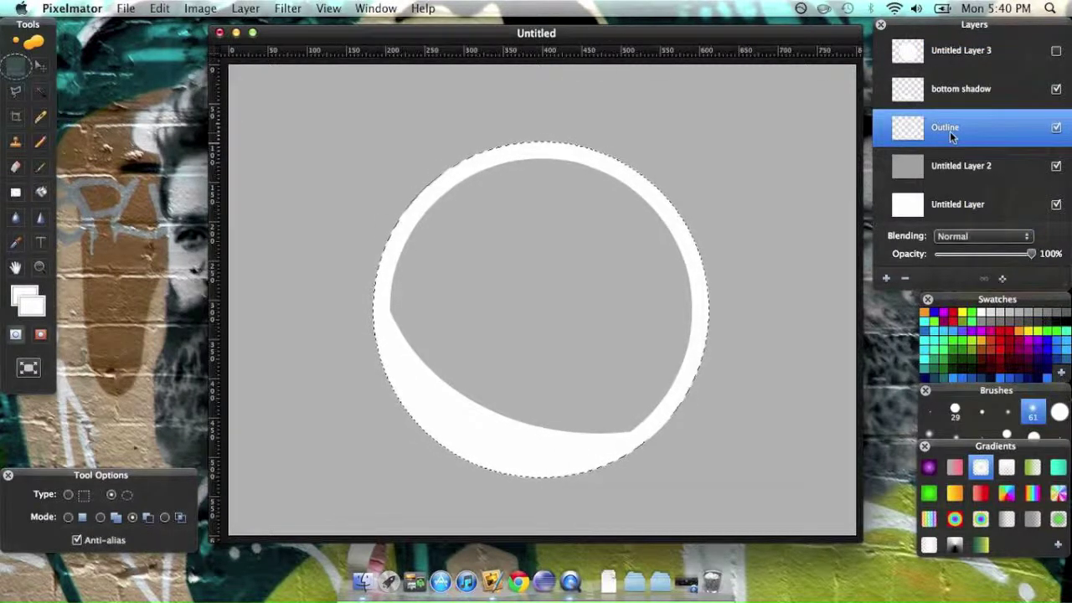
Blur the Outline ring with a Gaussian radius of 41
click(287, 7)
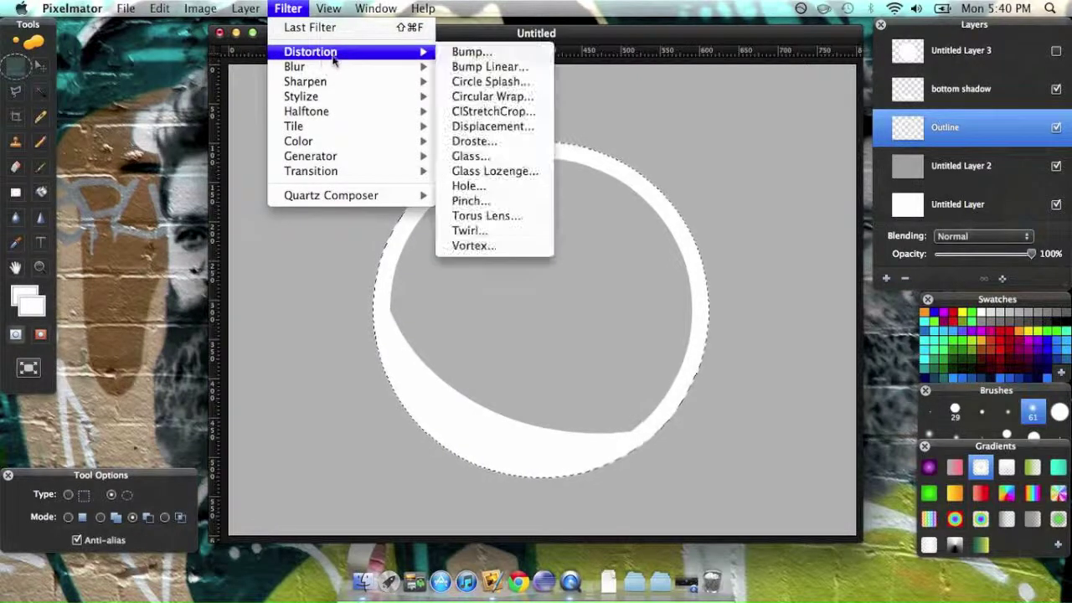
mouse_move(347, 67)
click(529, 82)
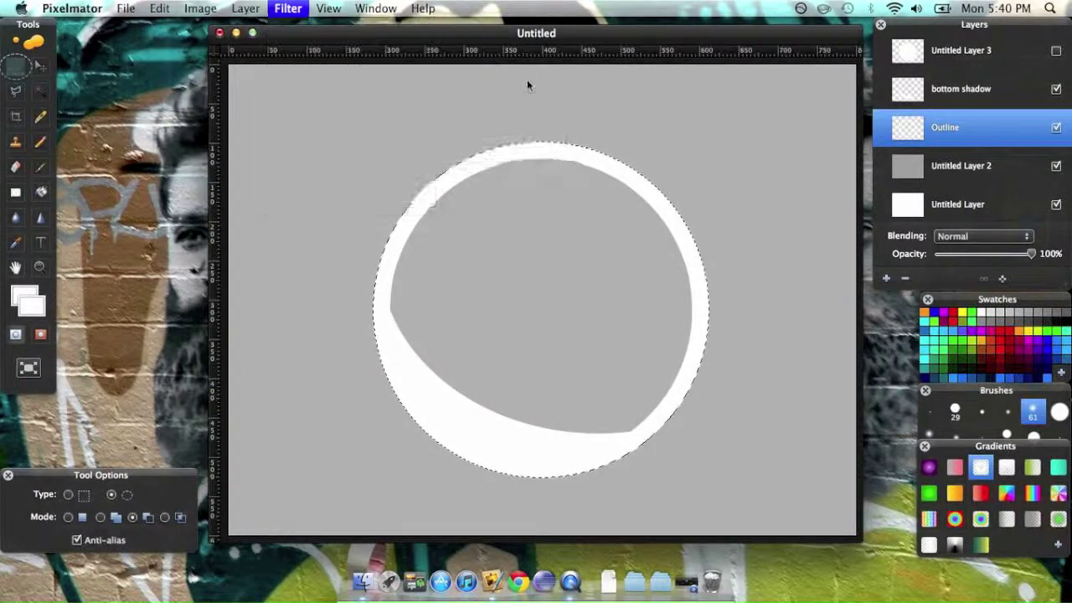
drag(473, 165, 534, 162)
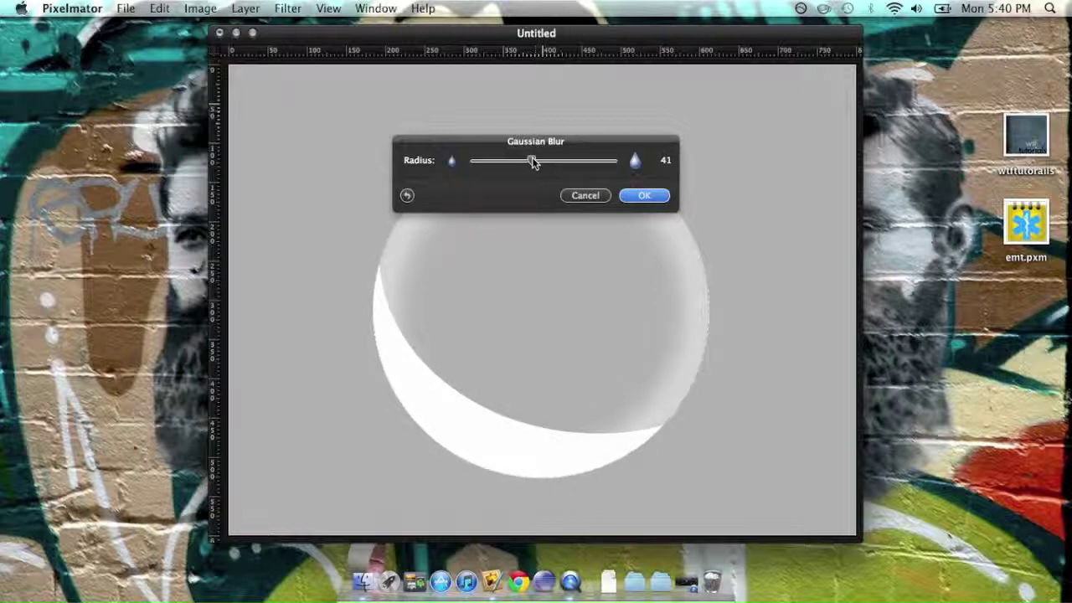
click(642, 196)
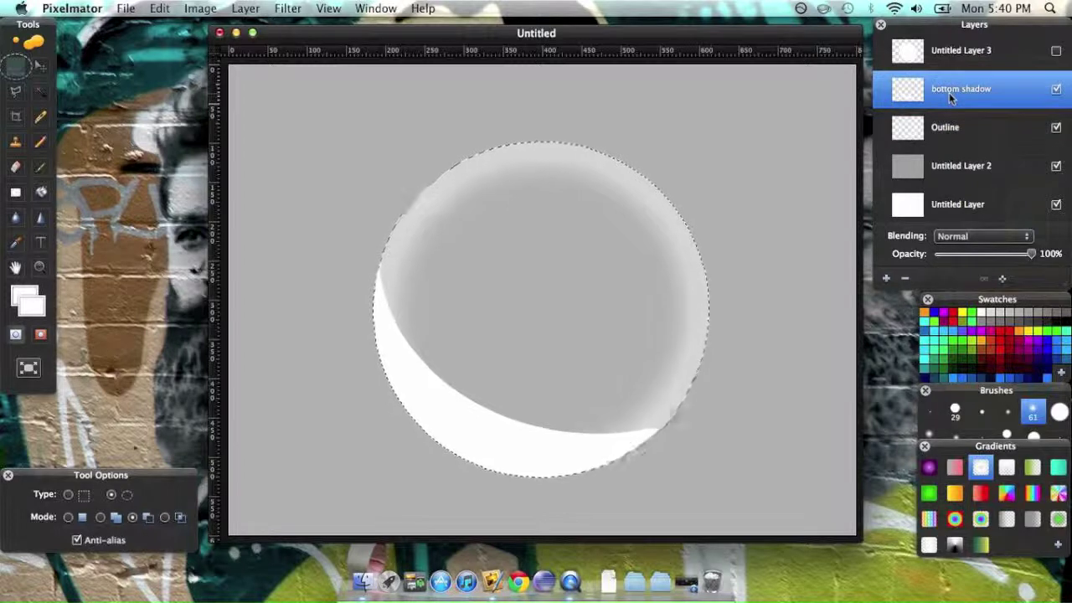
Apply a radius-50 Gaussian blur to the bottom shadow crescent, then deselect
click(295, 8)
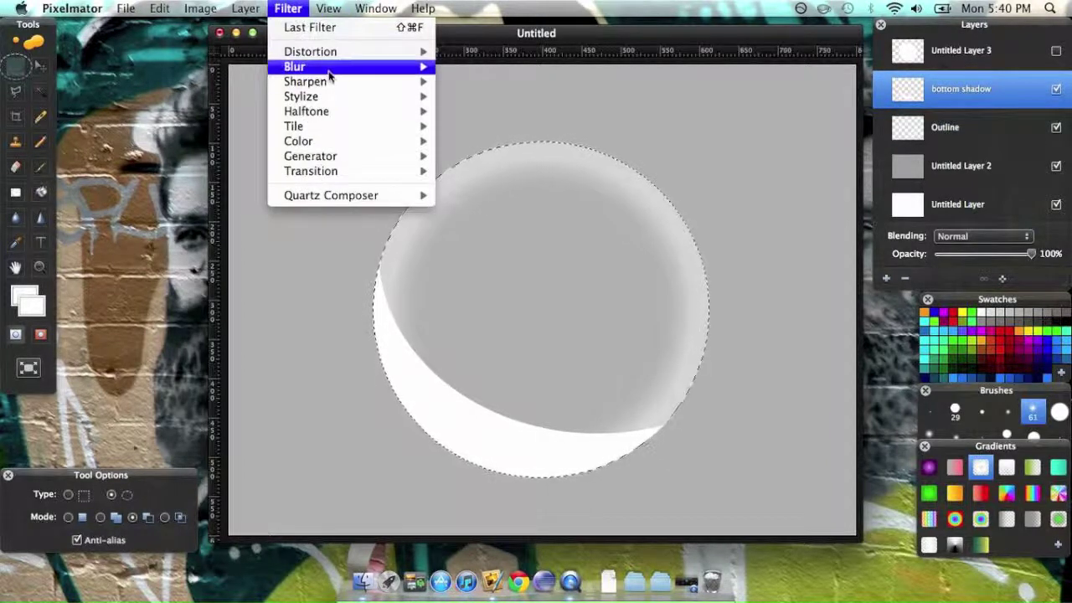
mouse_move(330, 74)
click(477, 82)
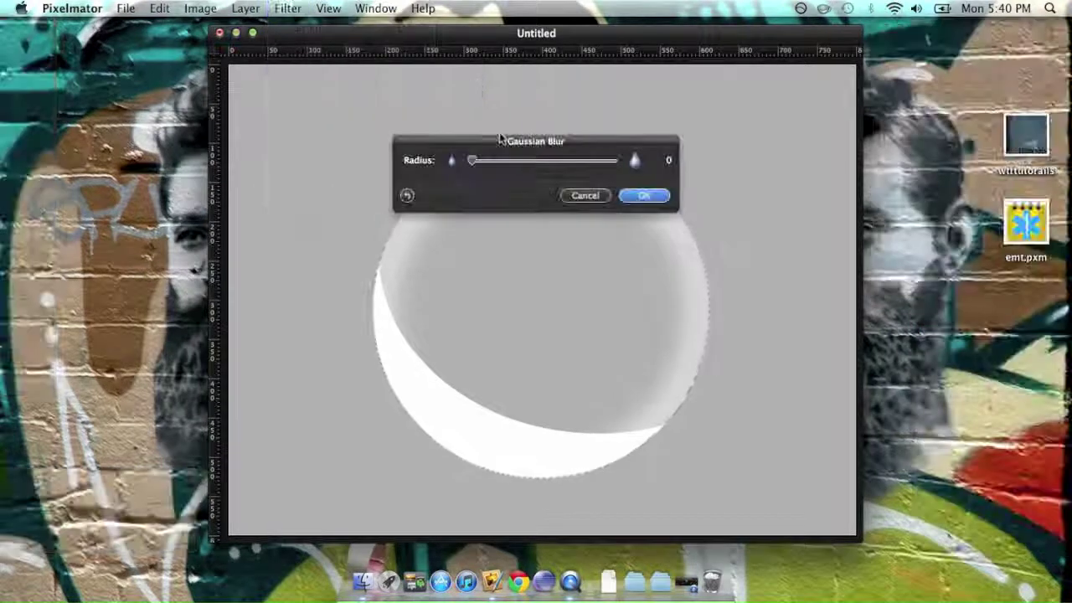
drag(505, 164, 532, 163)
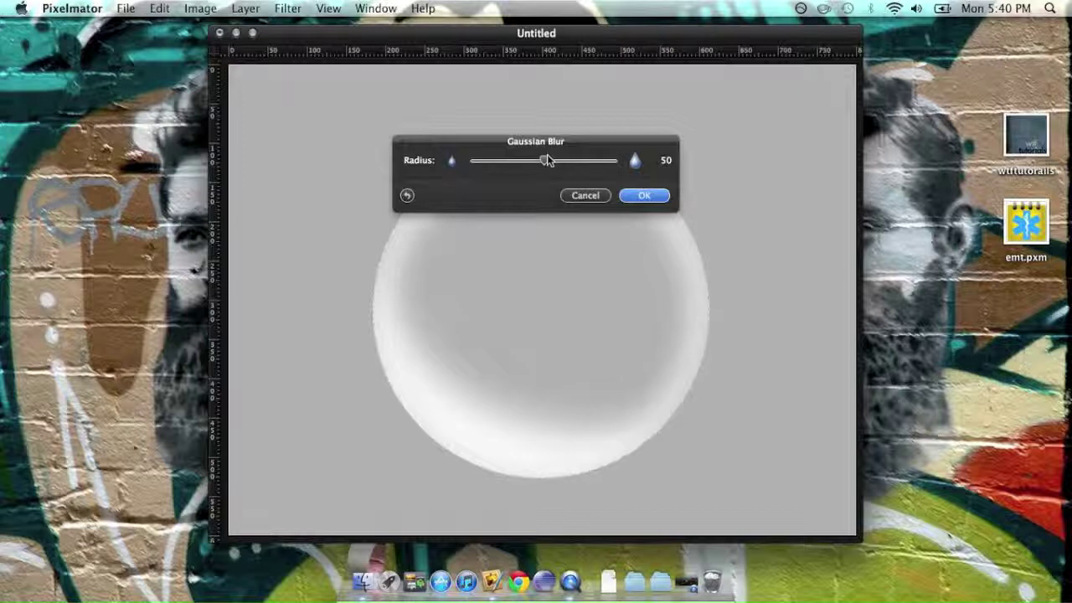
click(646, 195)
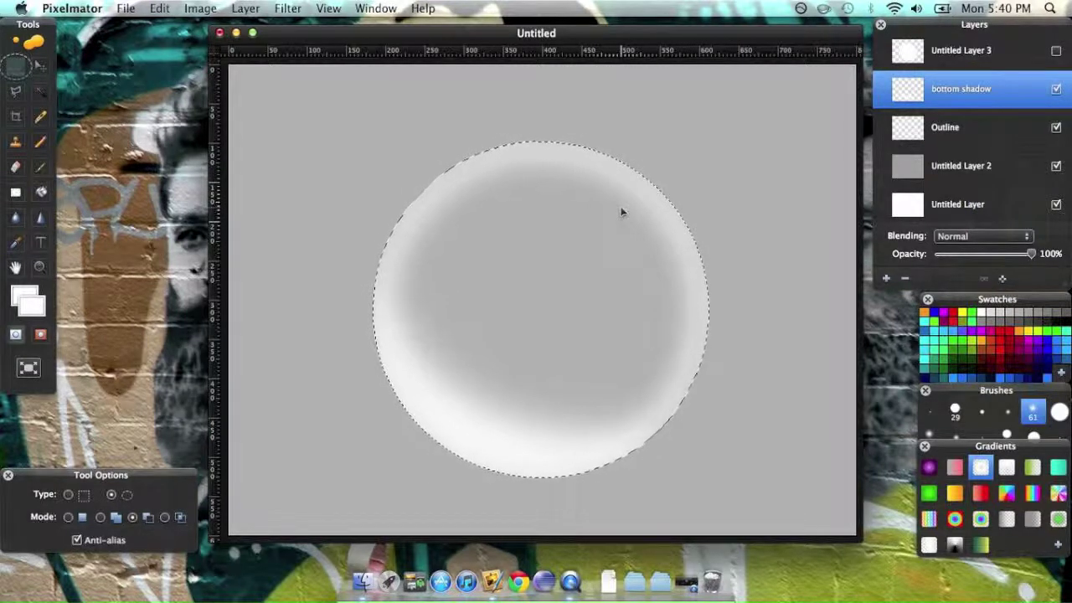
key(super+d)
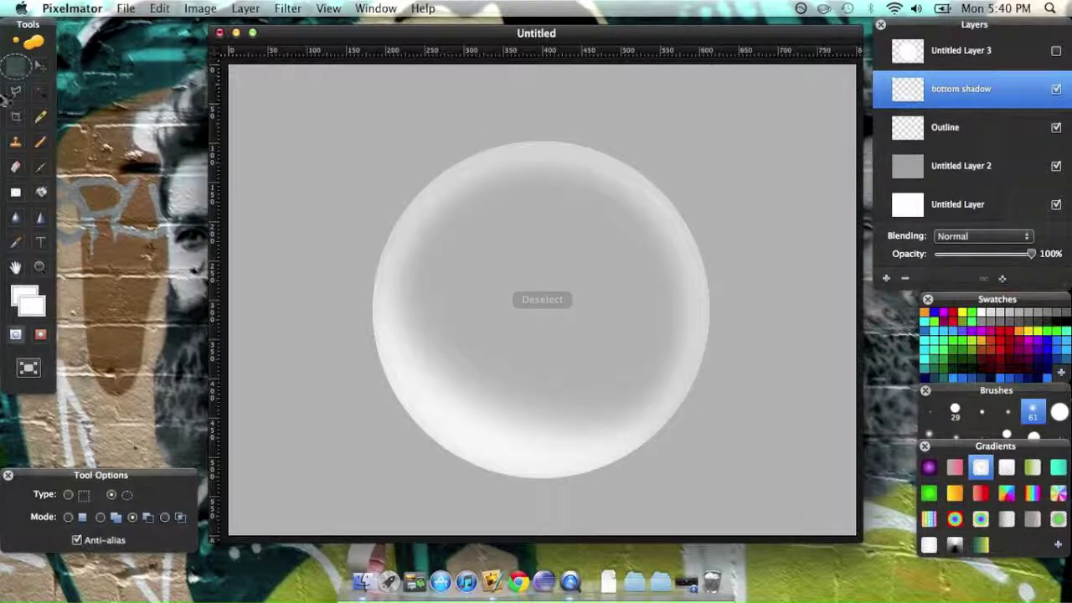
Add a new layer named Highlight and paint a soft white spot on the bubble's upper right
click(42, 144)
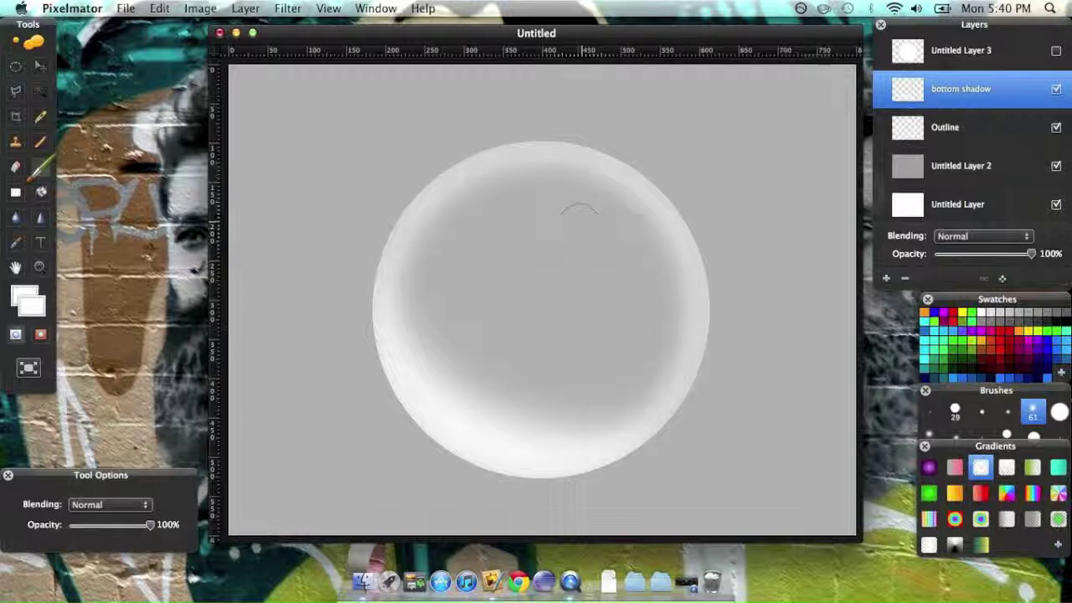
click(885, 278)
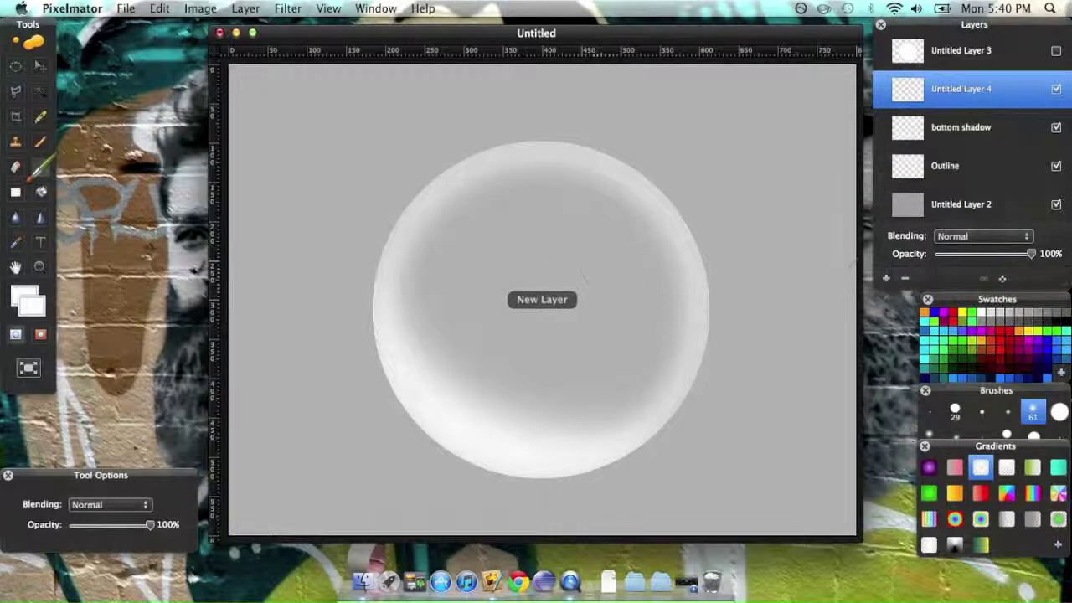
double_click(968, 96)
text(Highlight)
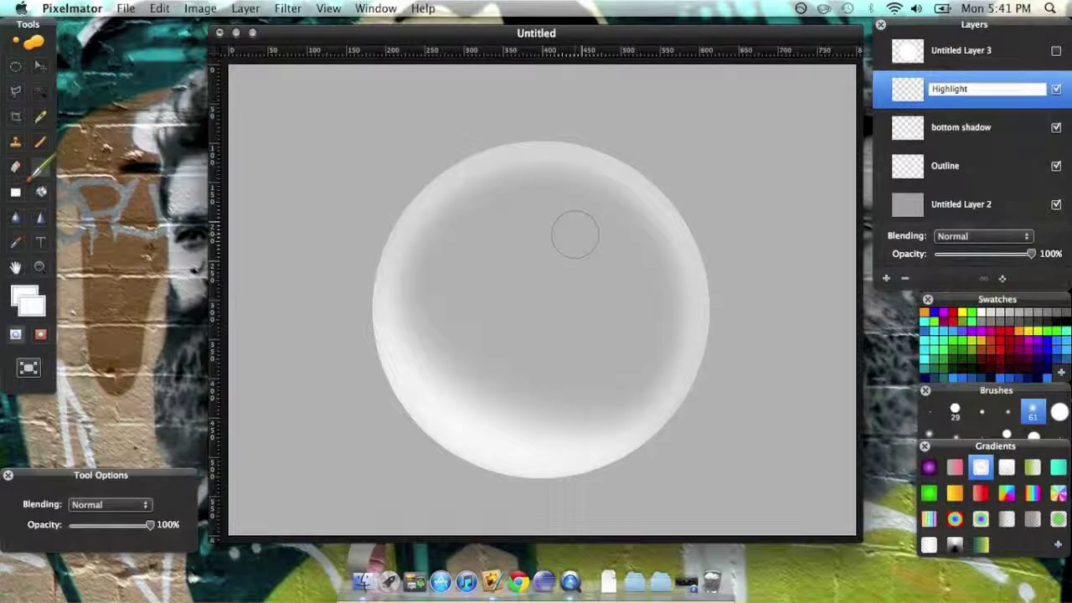
key(Return)
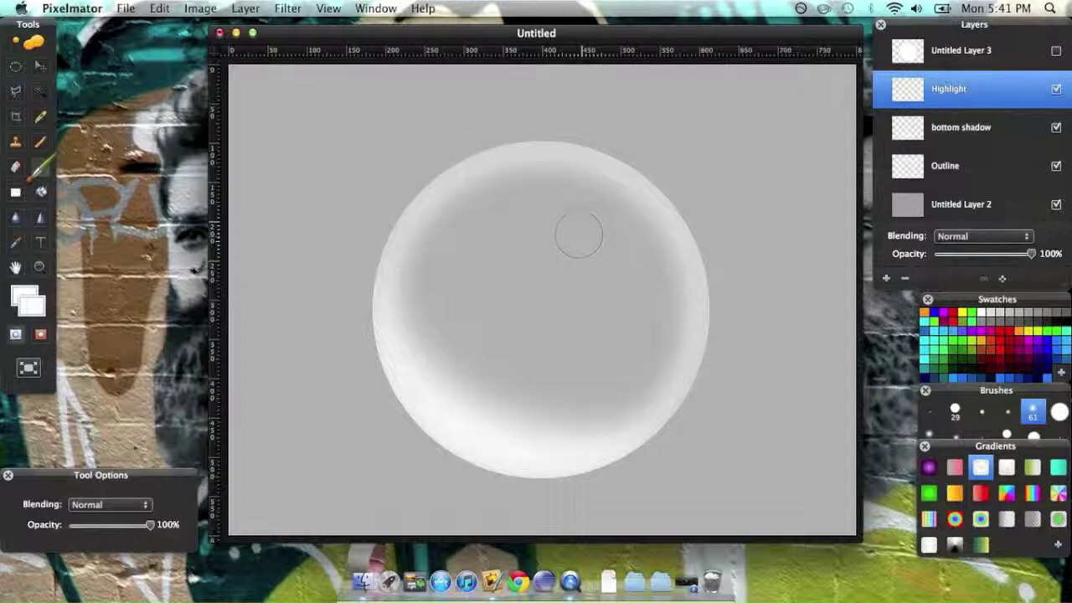
drag(578, 235, 577, 235)
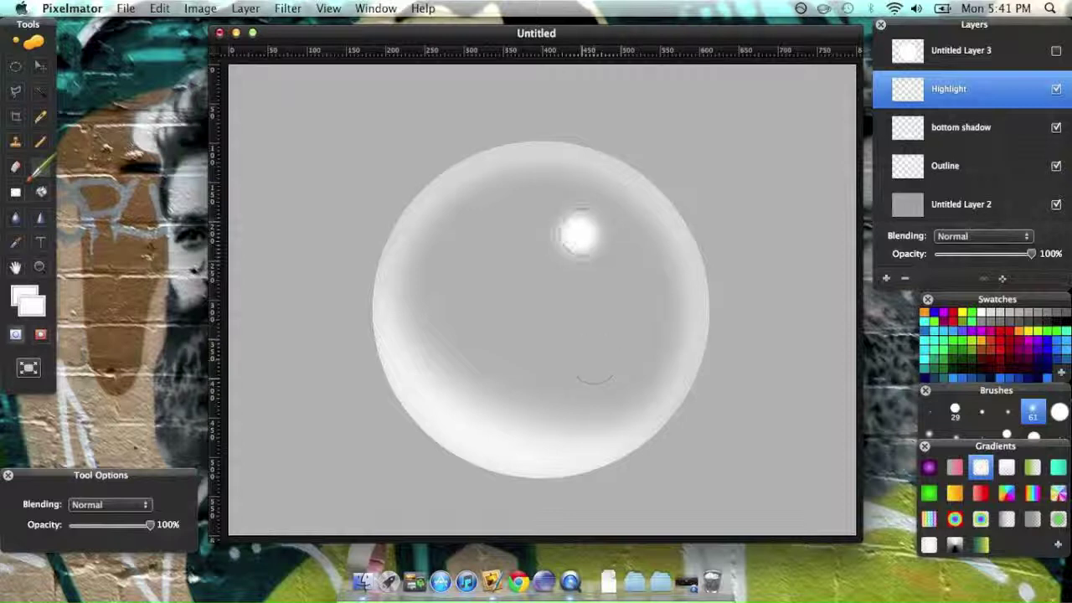
Twirl the Highlight spot into a curved crescent with radius 384 and angle 517
click(245, 8)
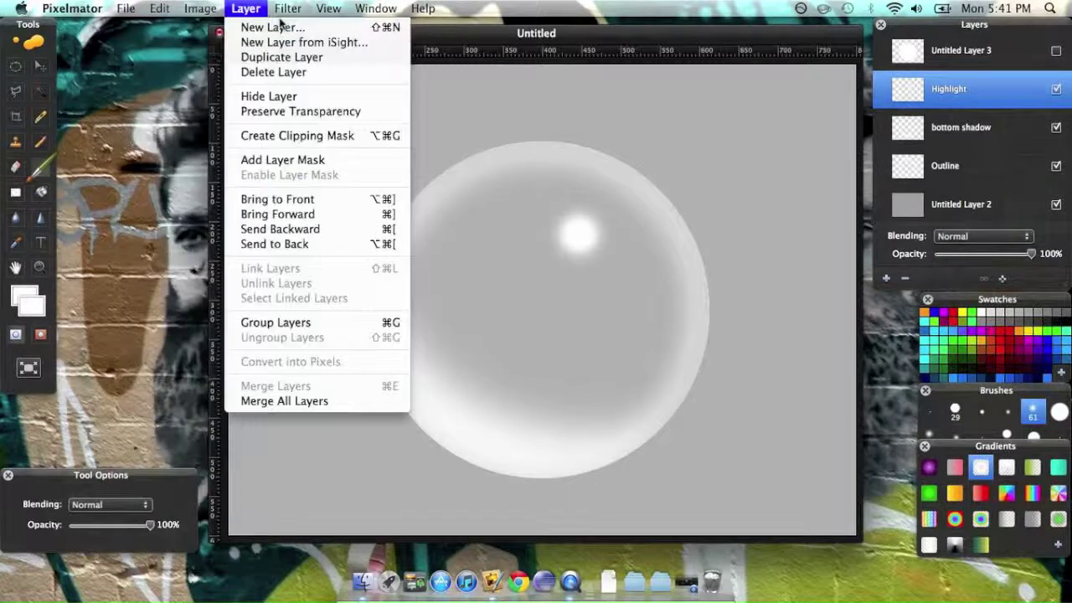
mouse_move(287, 11)
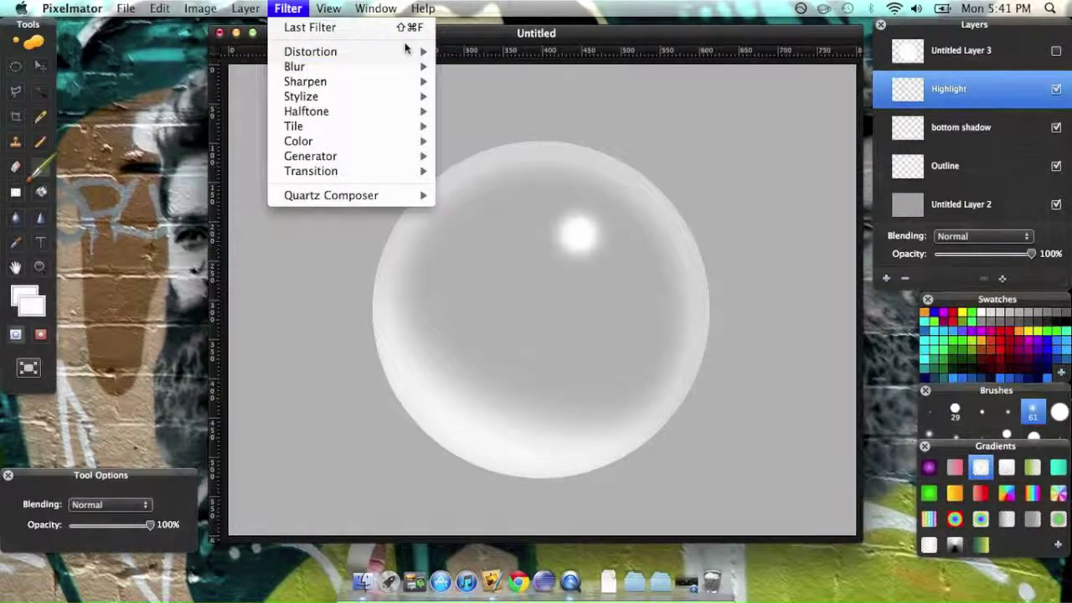
mouse_move(418, 51)
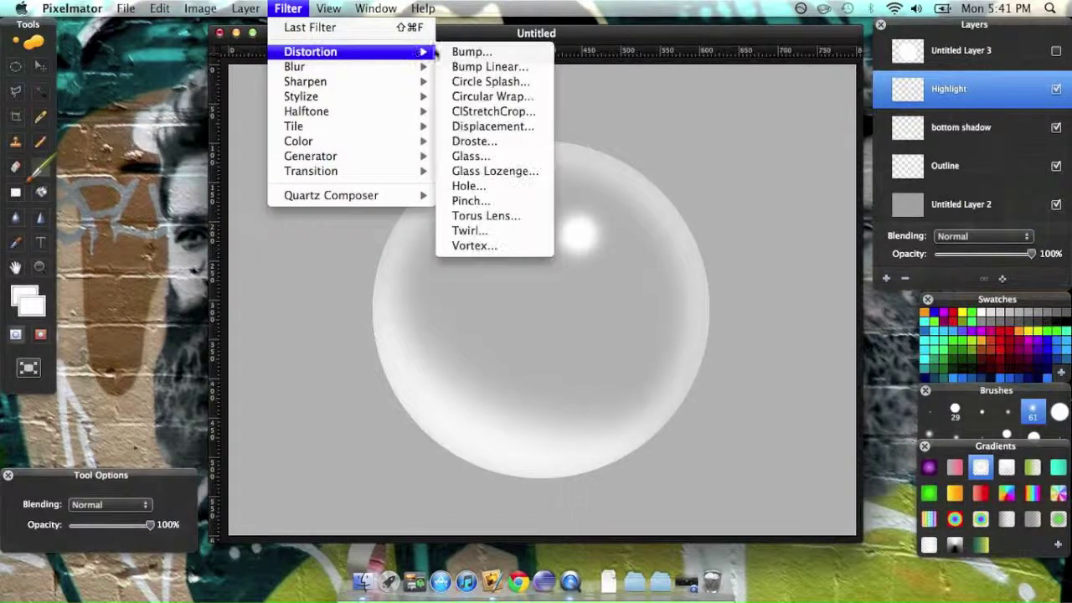
click(480, 231)
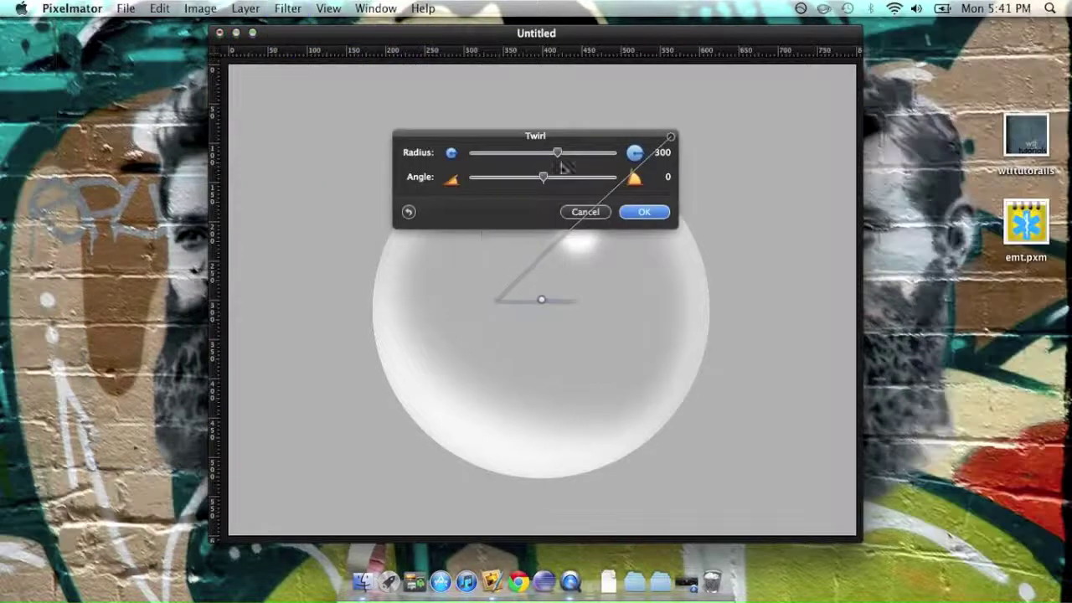
drag(555, 143, 303, 85)
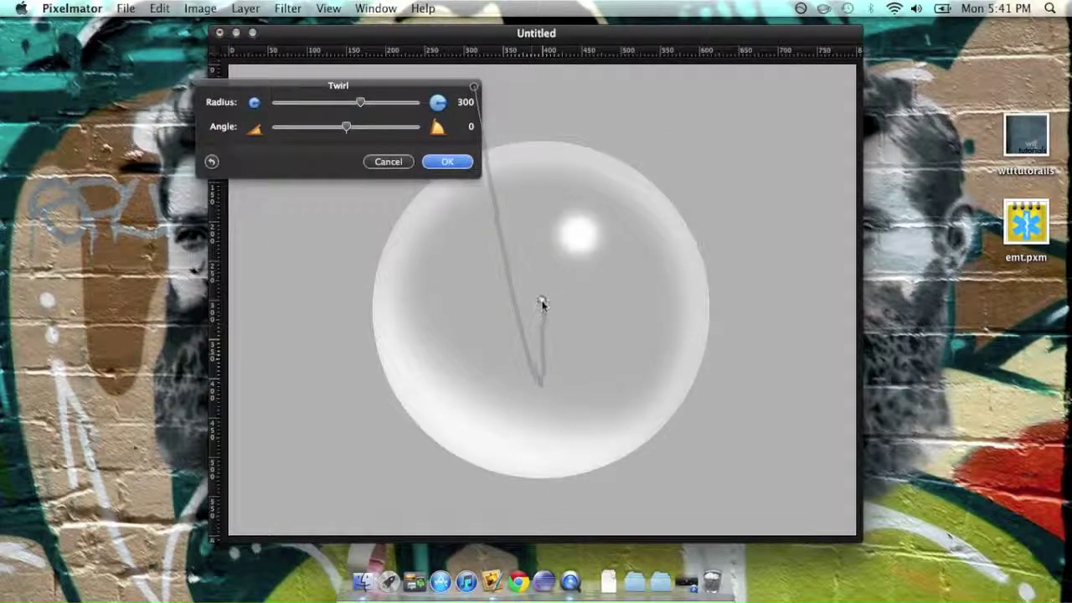
drag(541, 301, 560, 286)
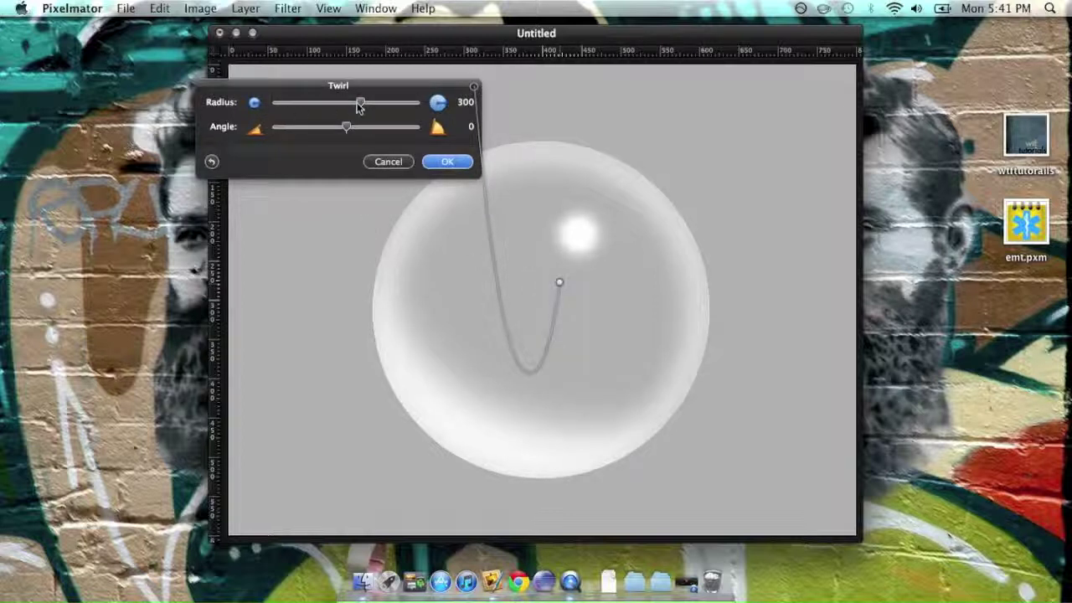
drag(362, 101, 397, 126)
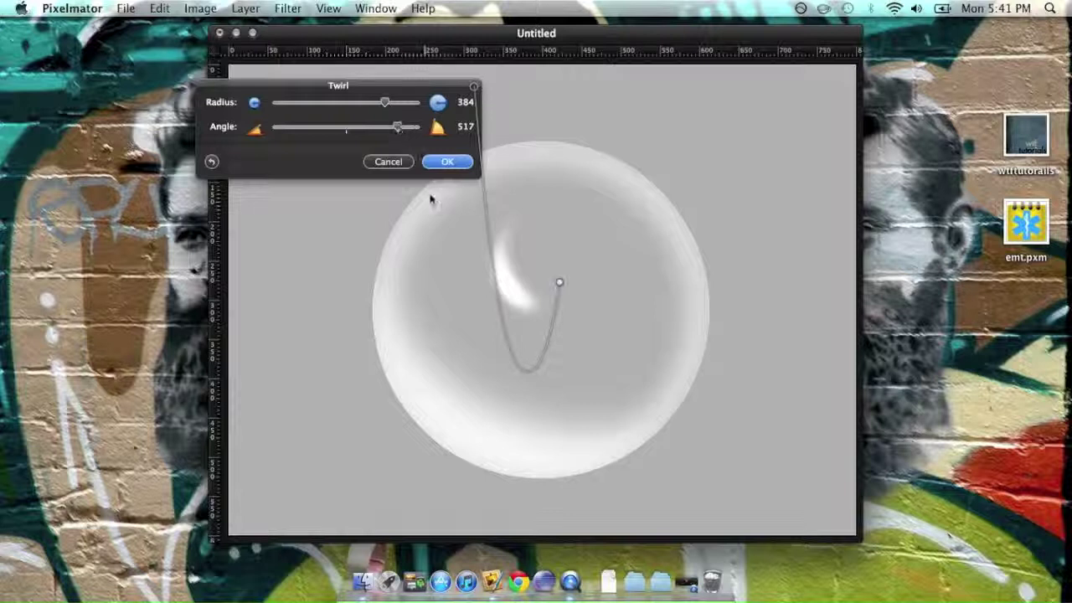
click(449, 162)
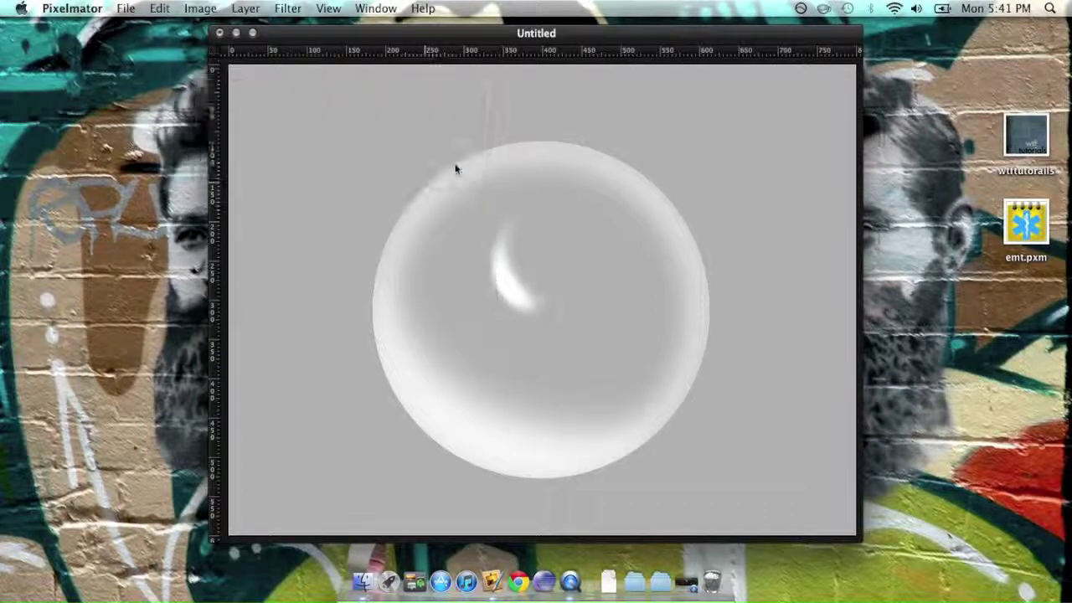
Rotate the highlight to follow the bubble's curve and move it toward the upper-right rim
click(45, 76)
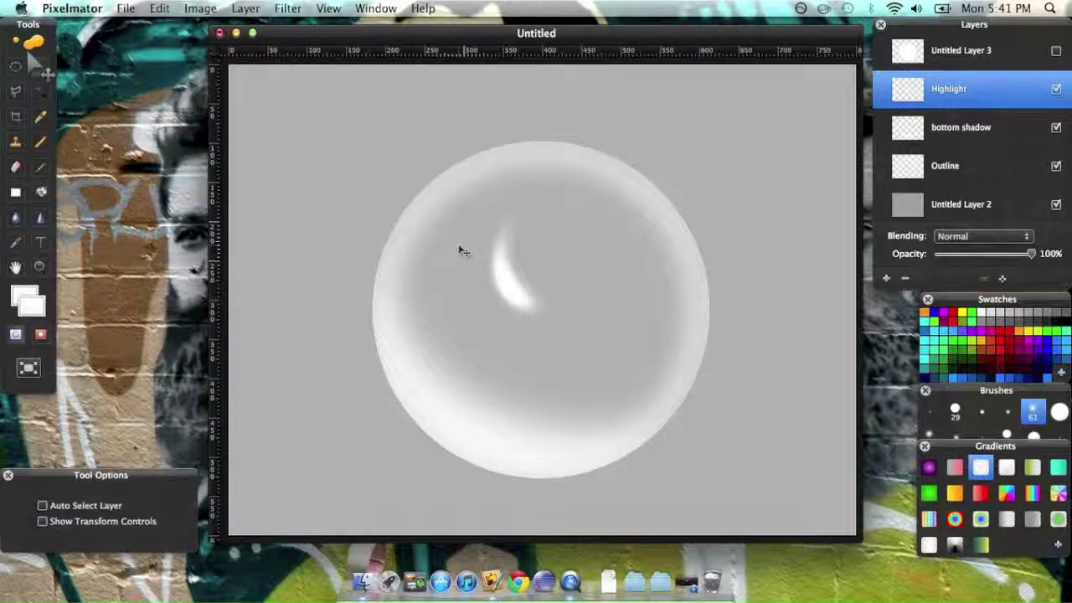
key(super+t)
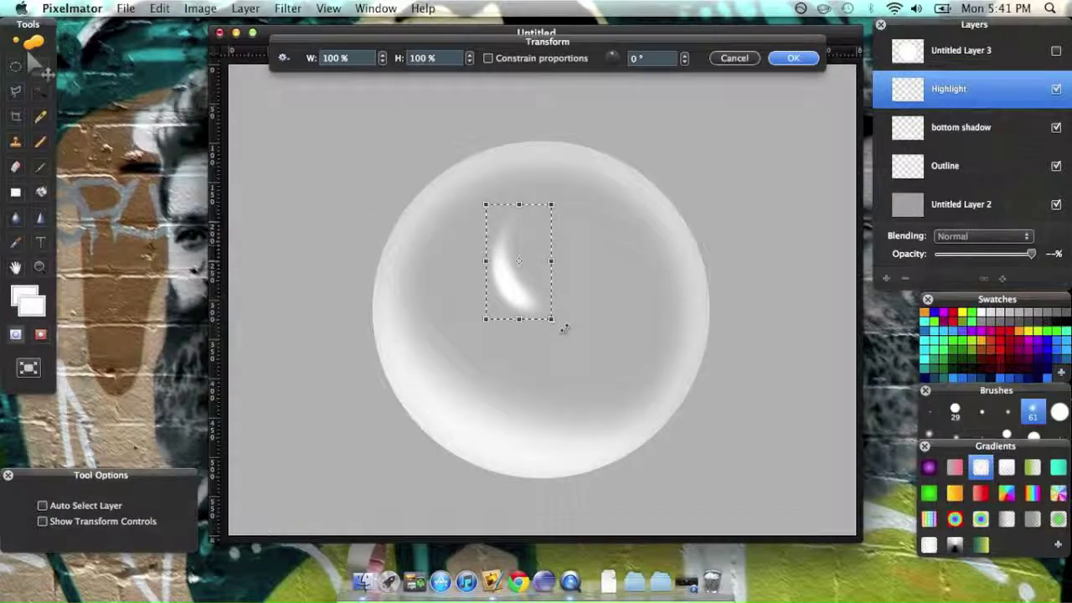
drag(565, 329, 447, 236)
drag(524, 245, 595, 215)
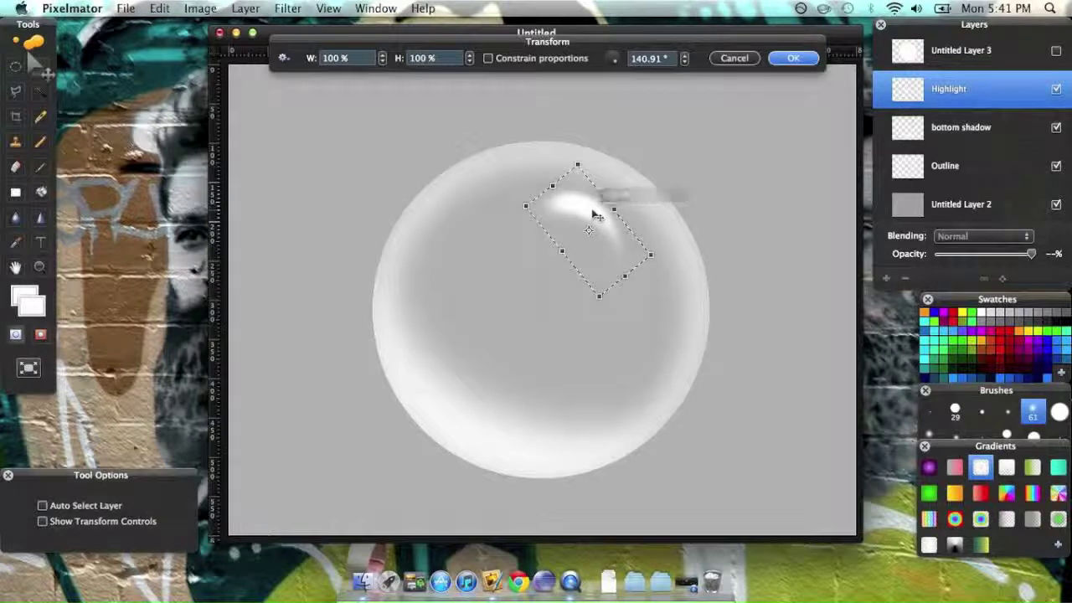
Distort the highlight's corners so it hugs the rim, then nudge it slightly right
click(284, 59)
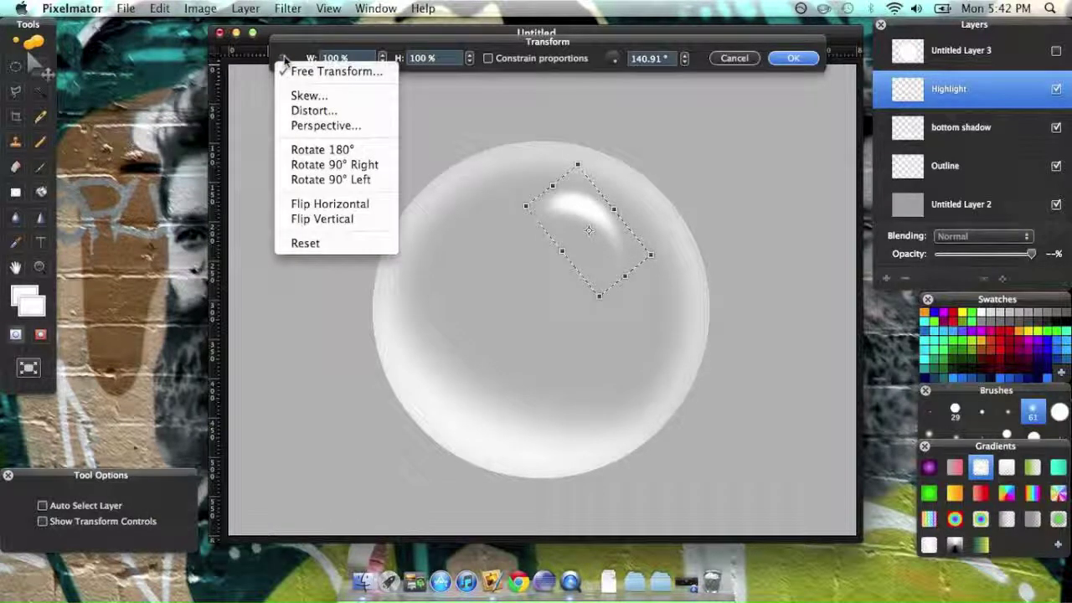
click(314, 111)
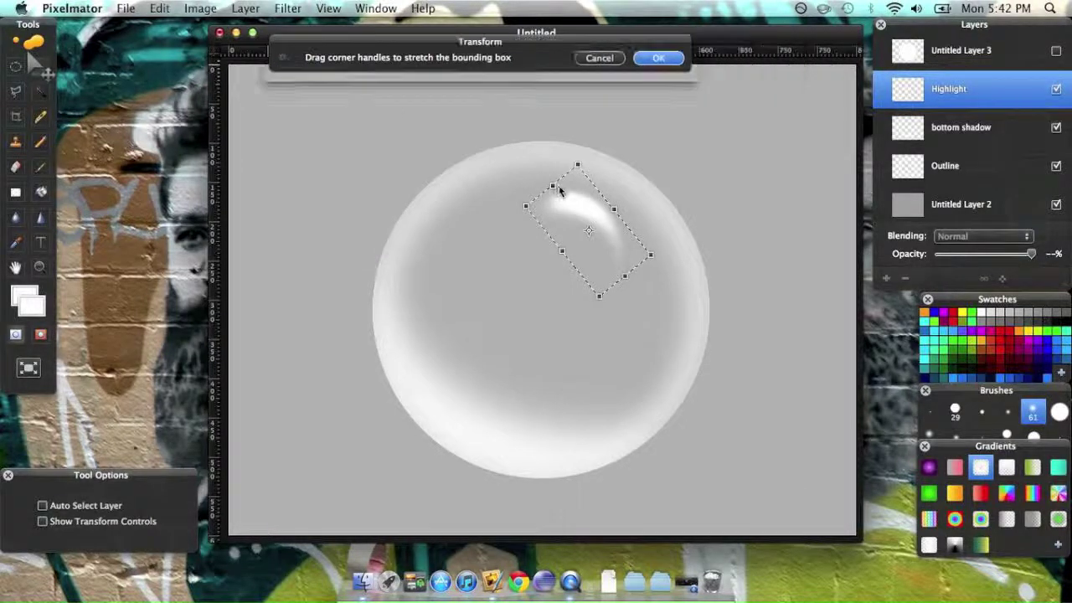
drag(533, 186, 527, 167)
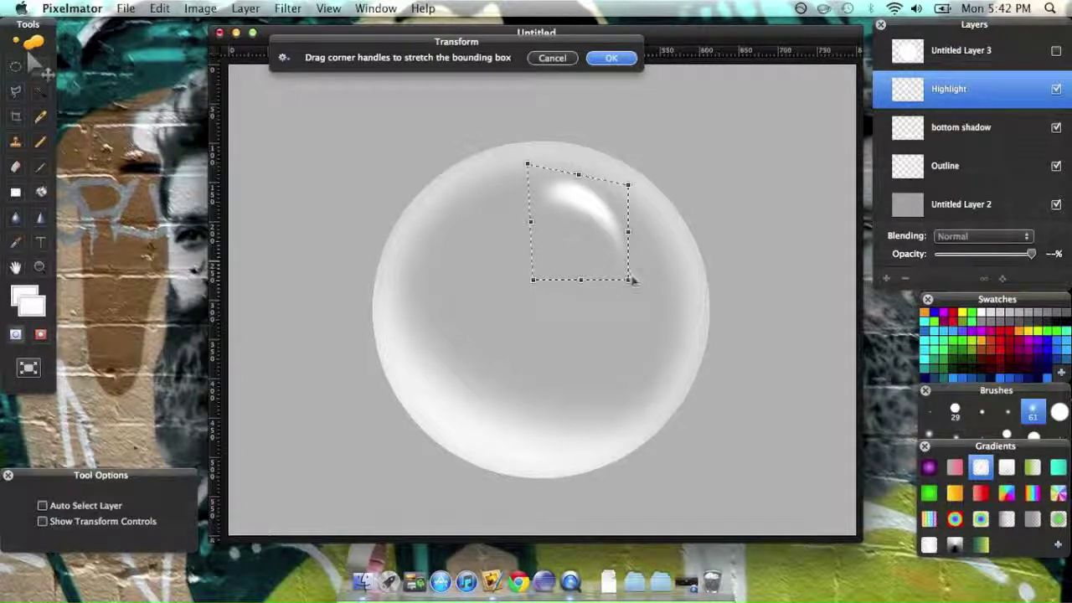
drag(629, 283, 655, 283)
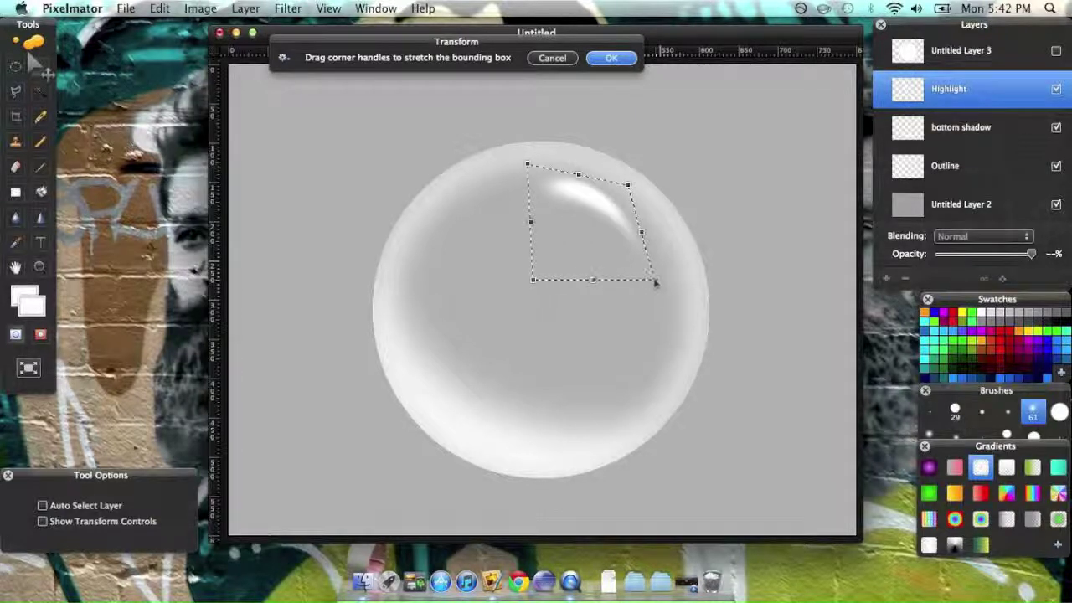
click(610, 58)
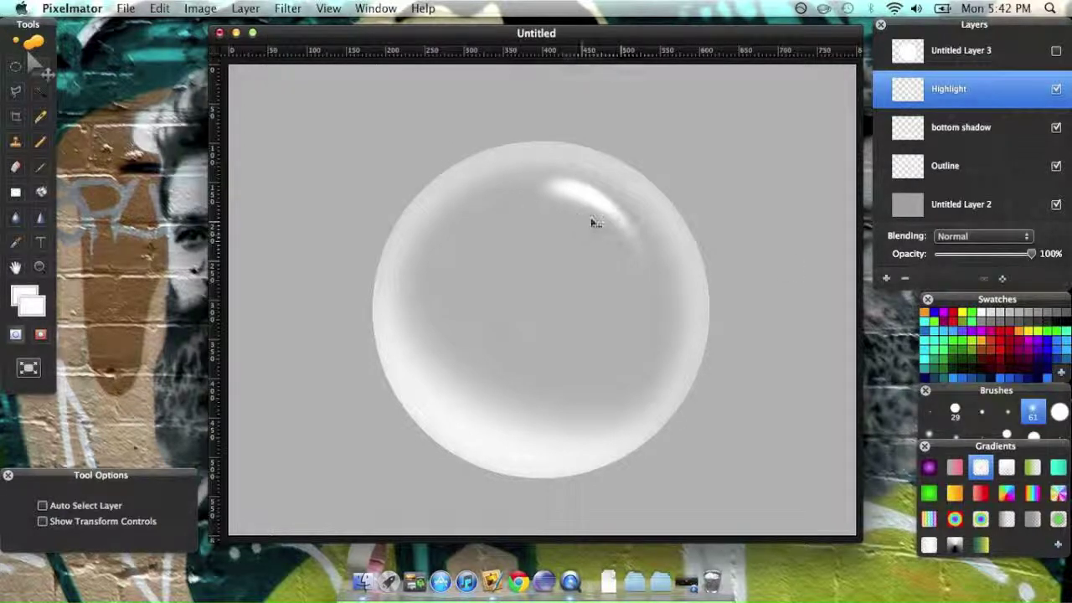
drag(593, 216, 598, 215)
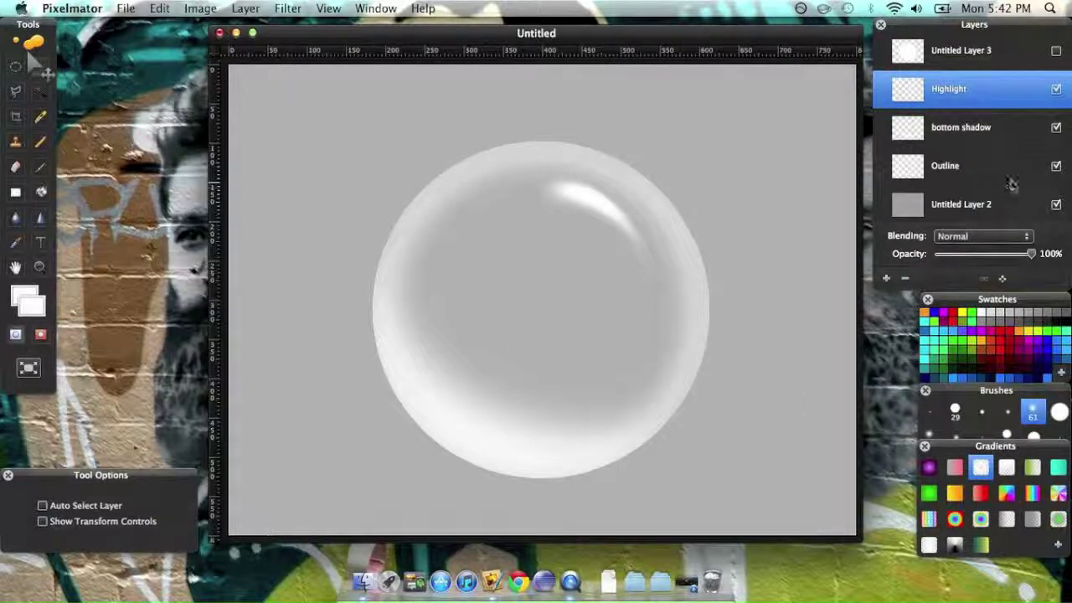
scroll(1022, 136, down, 1)
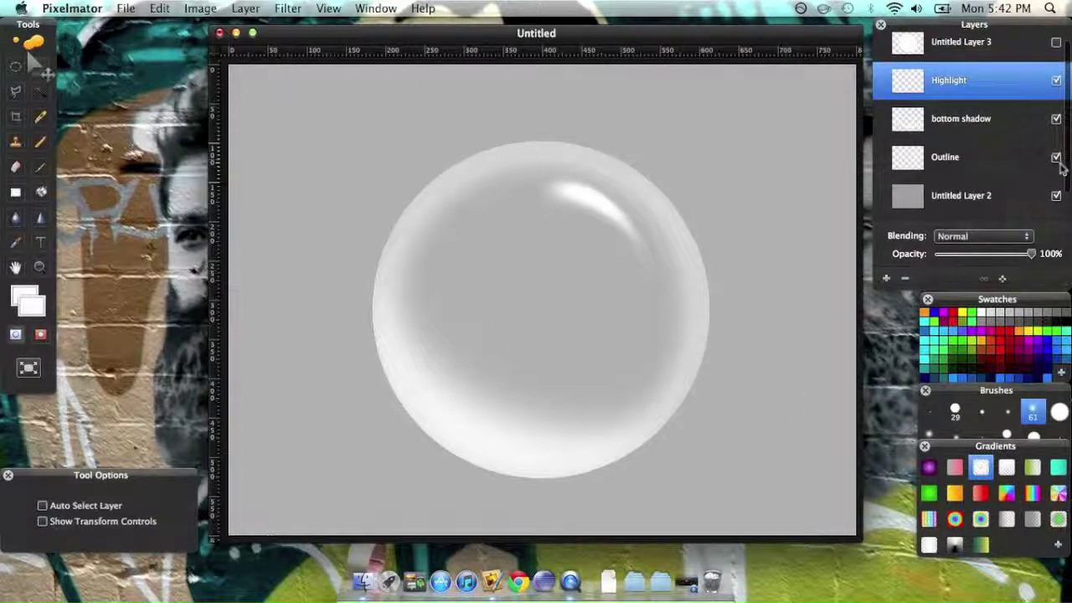
click(1056, 119)
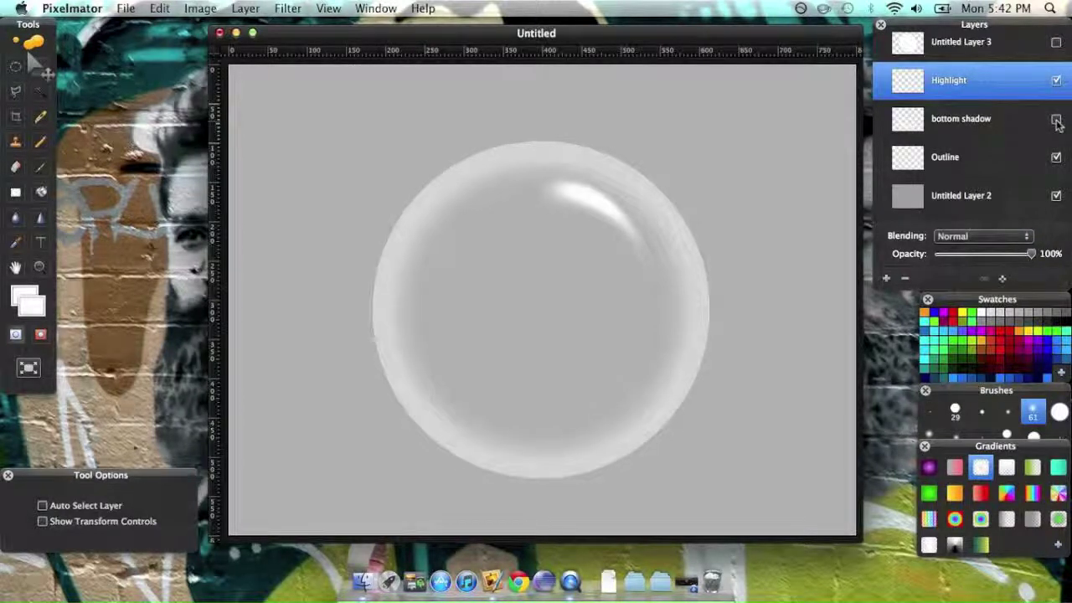
click(1056, 119)
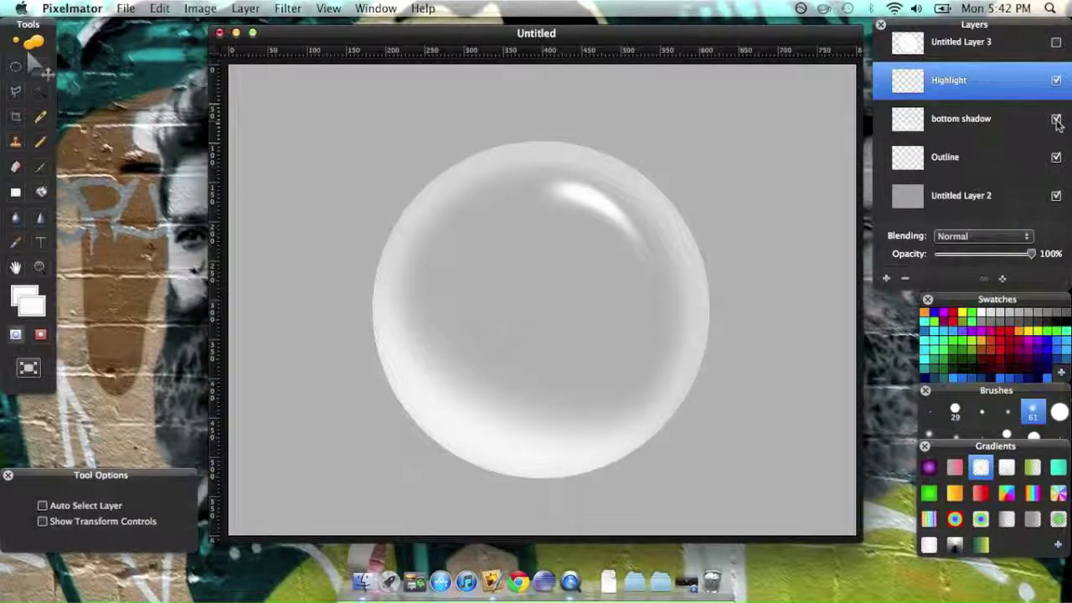
click(1005, 47)
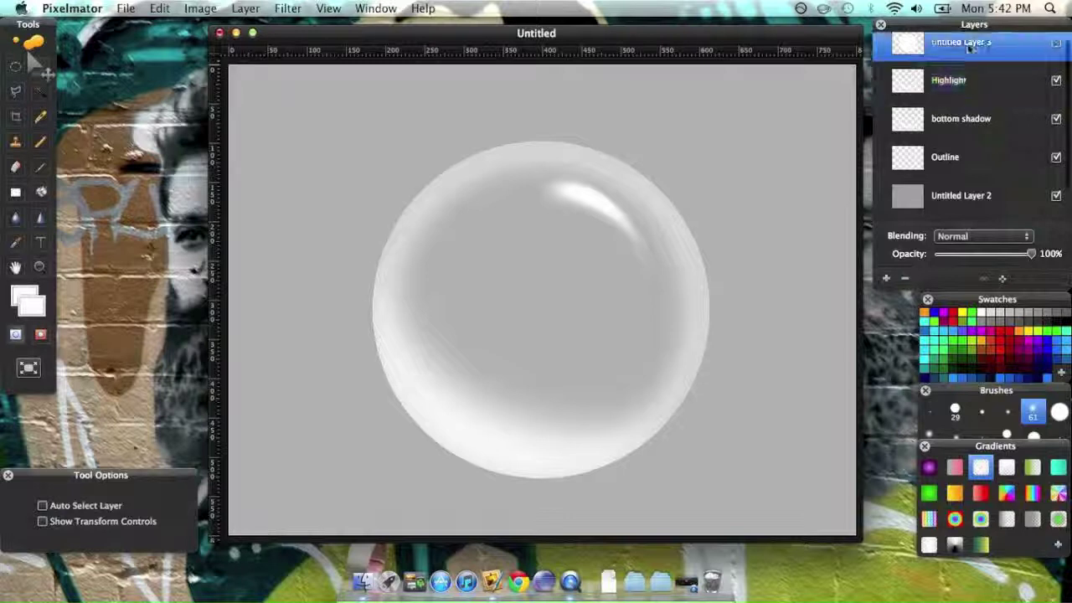
super+click(911, 55)
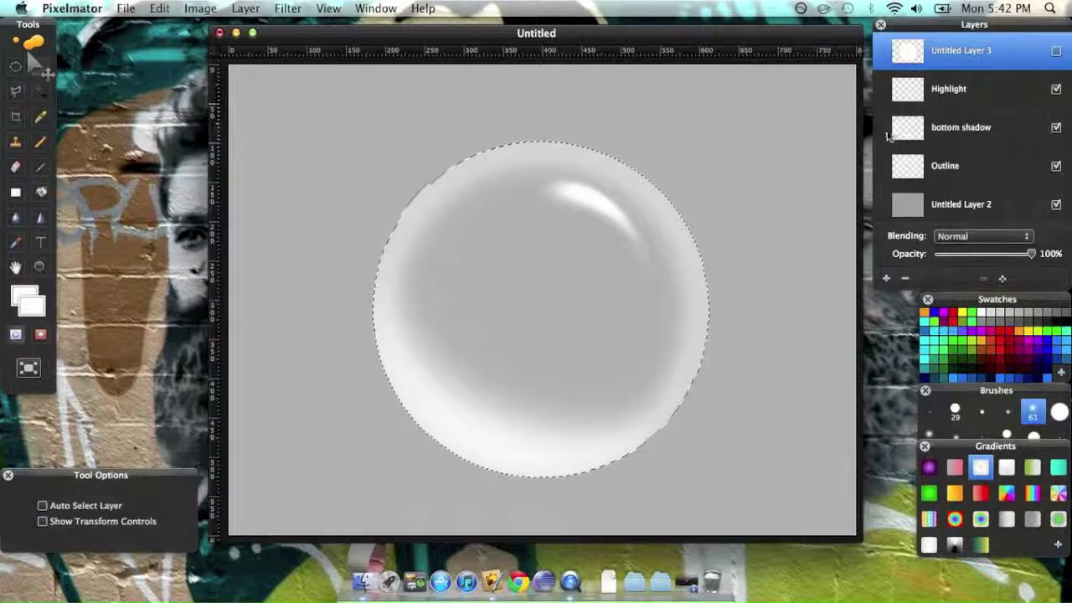
super+click(917, 178)
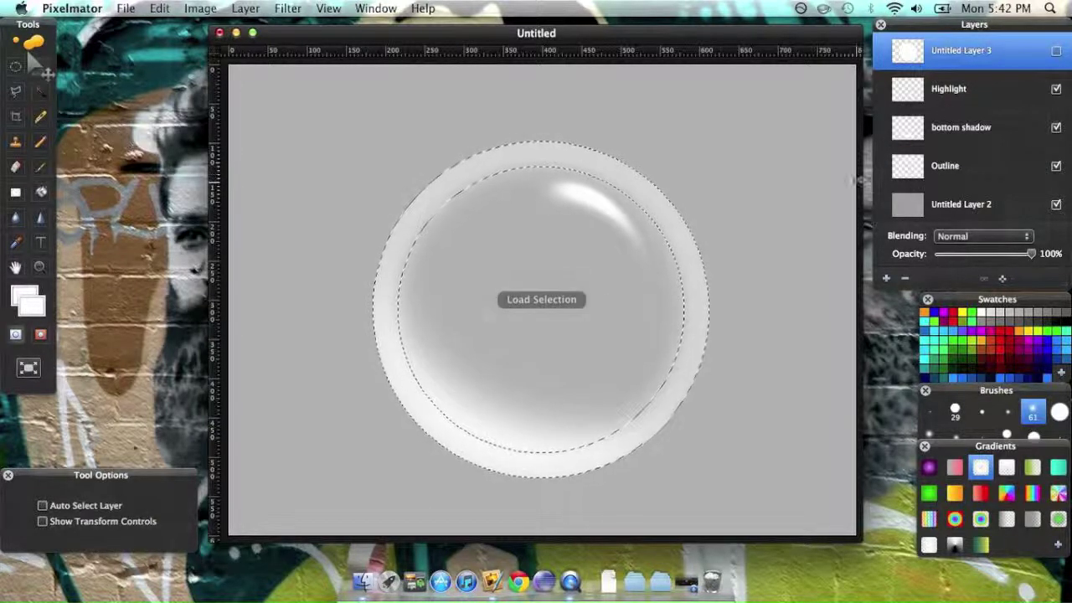
key(super+d)
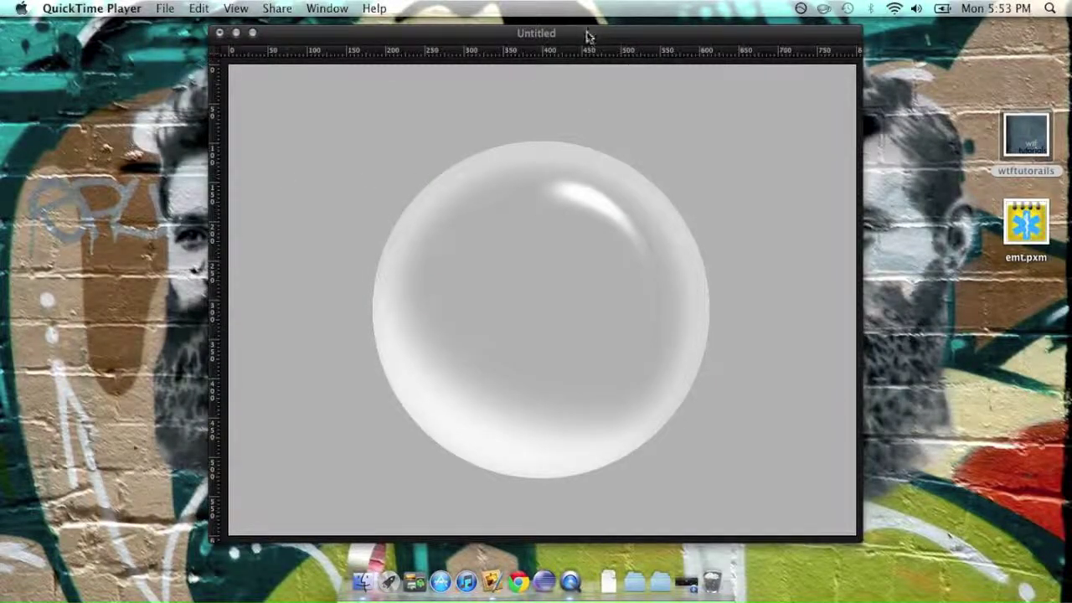
Open the wtftutorails image in Pixelmator from the desktop, then return to the Untitled bubble document
click(587, 37)
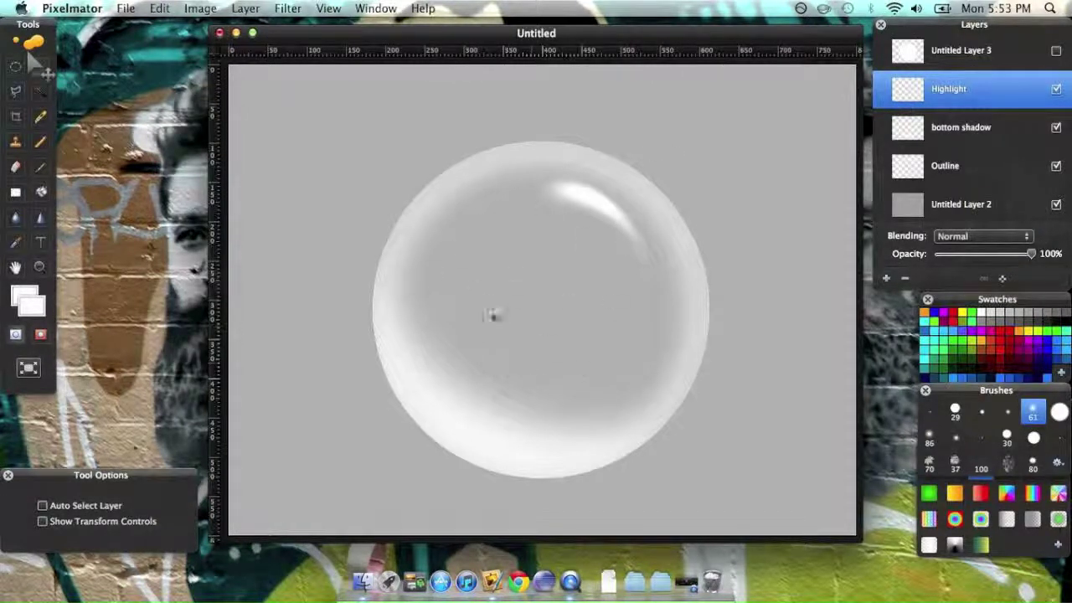
key(F11)
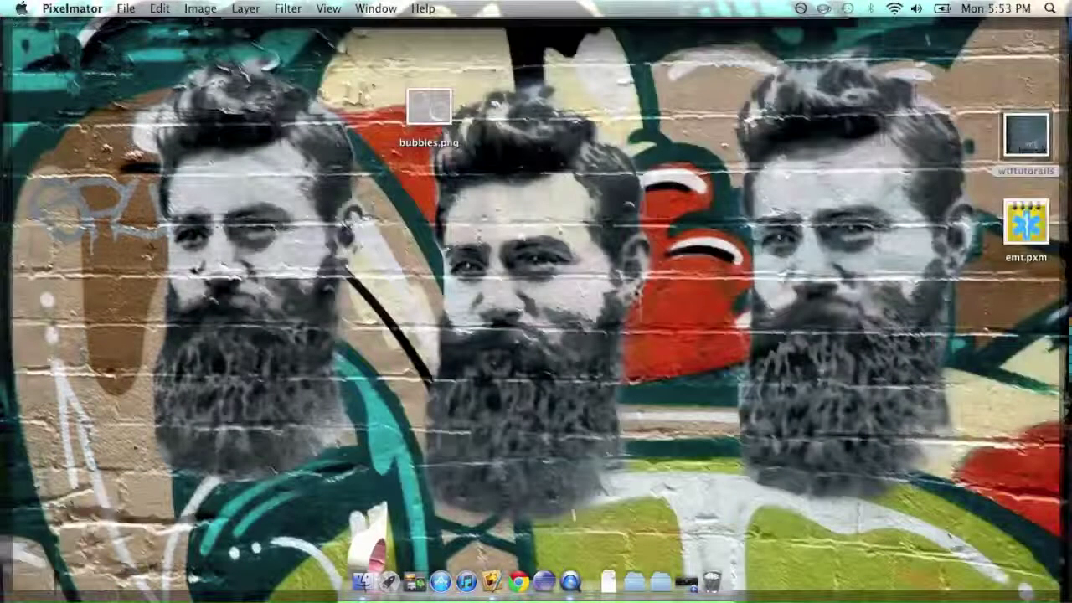
right_click(1027, 144)
mouse_move(980, 163)
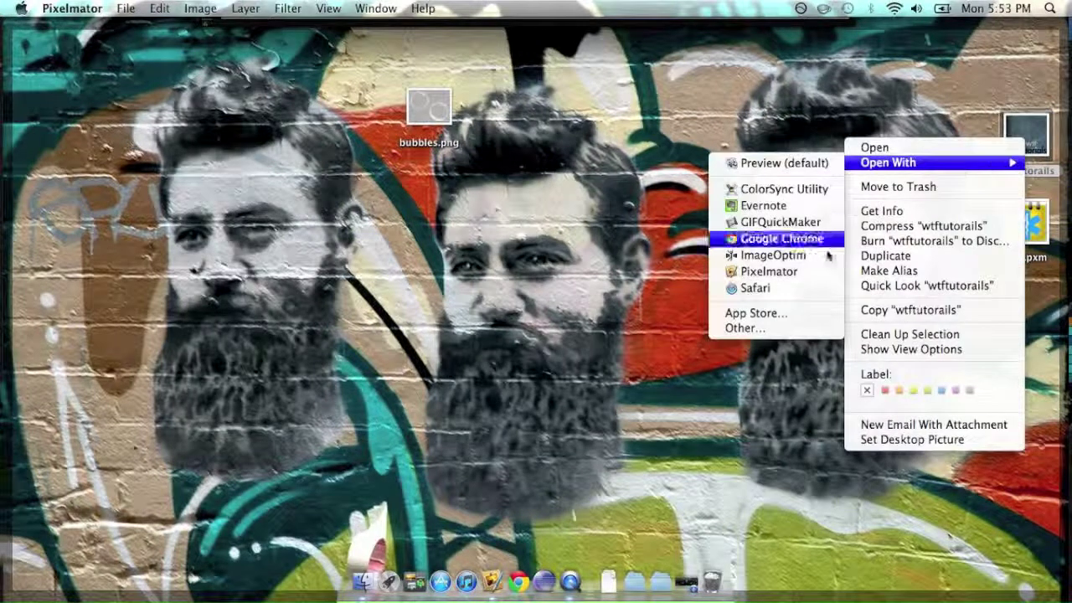
click(803, 271)
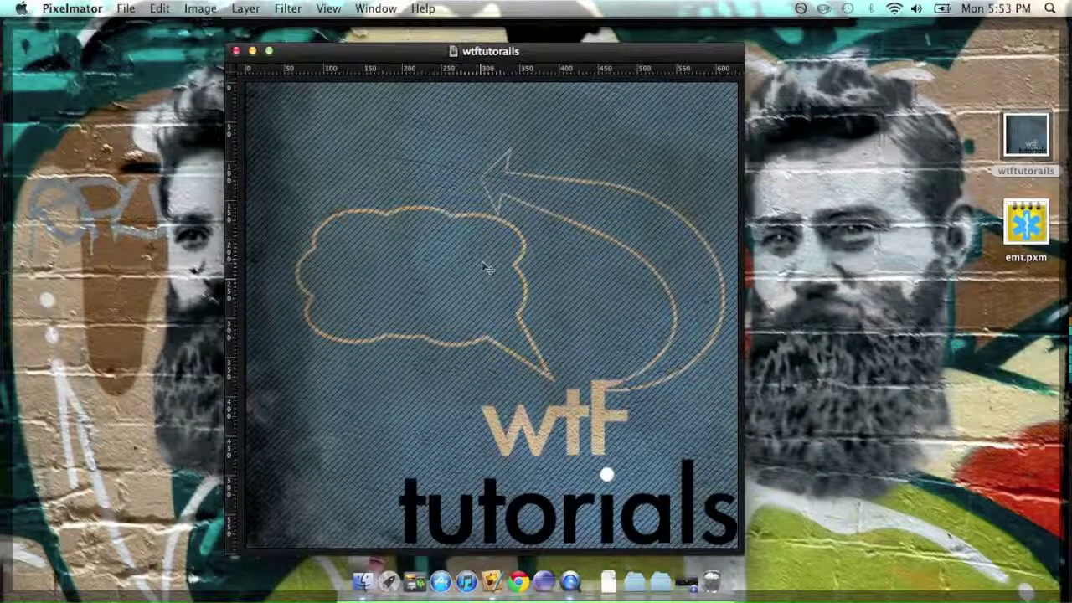
key(ctrl+Down)
click(390, 292)
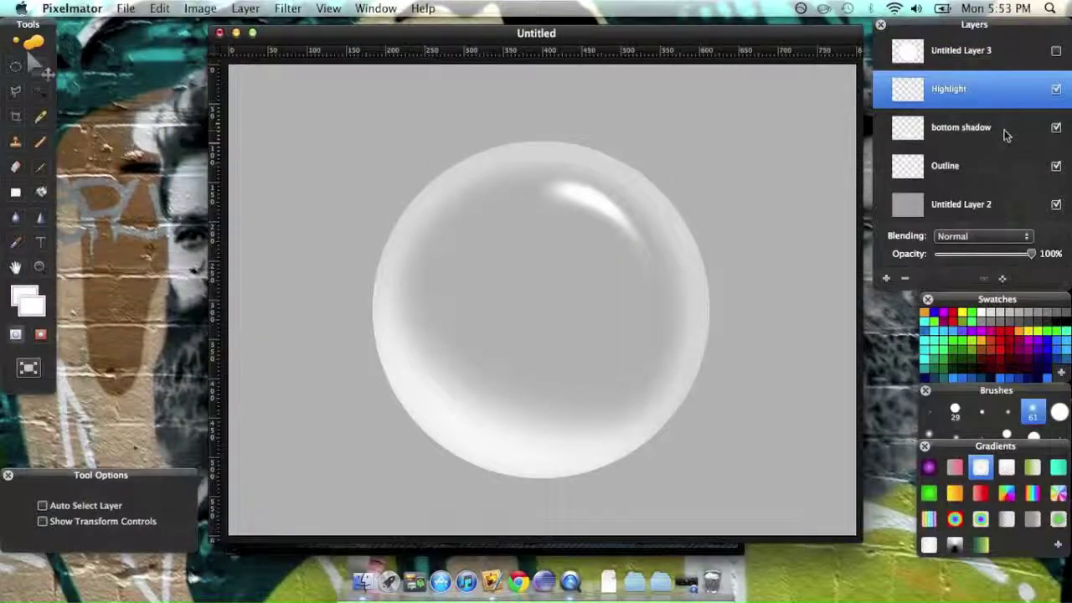
Hide the bottom shadow layer and move it above the Highlight layer
click(1056, 89)
click(1056, 89)
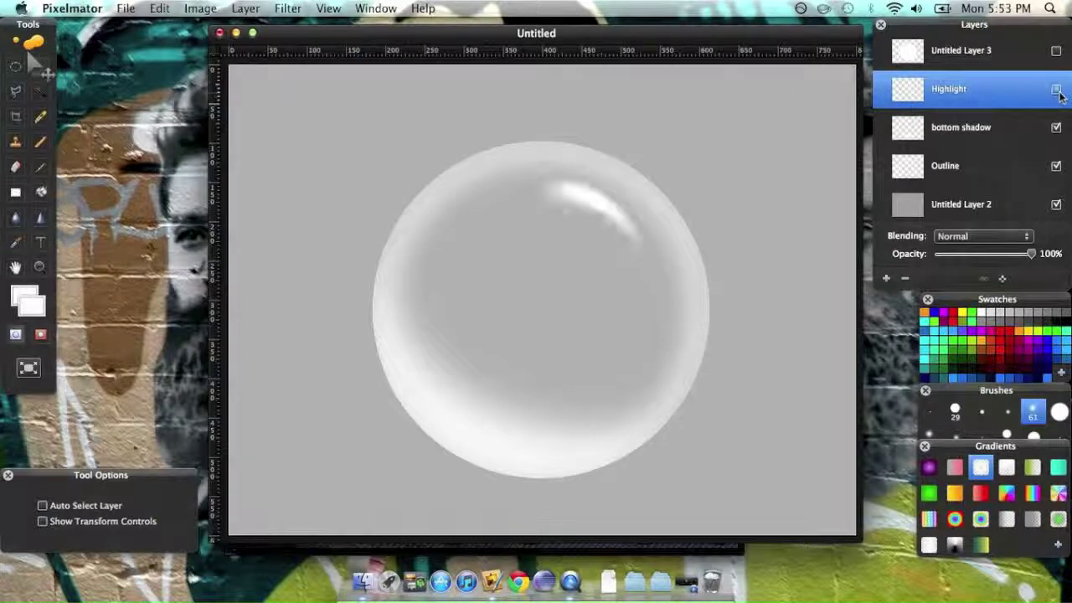
click(1056, 127)
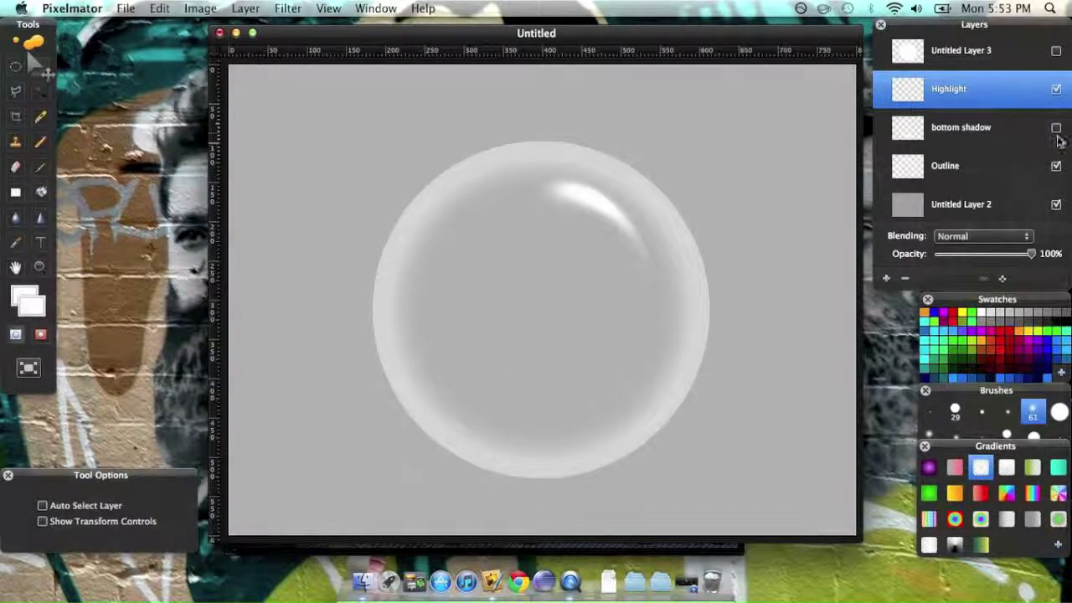
click(1002, 134)
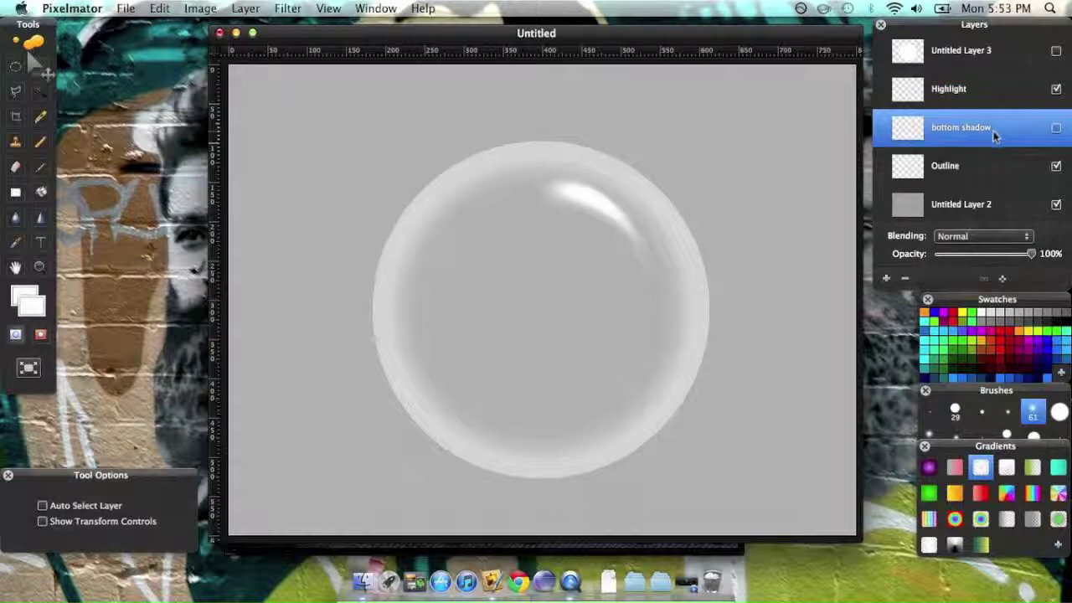
drag(997, 134, 1001, 77)
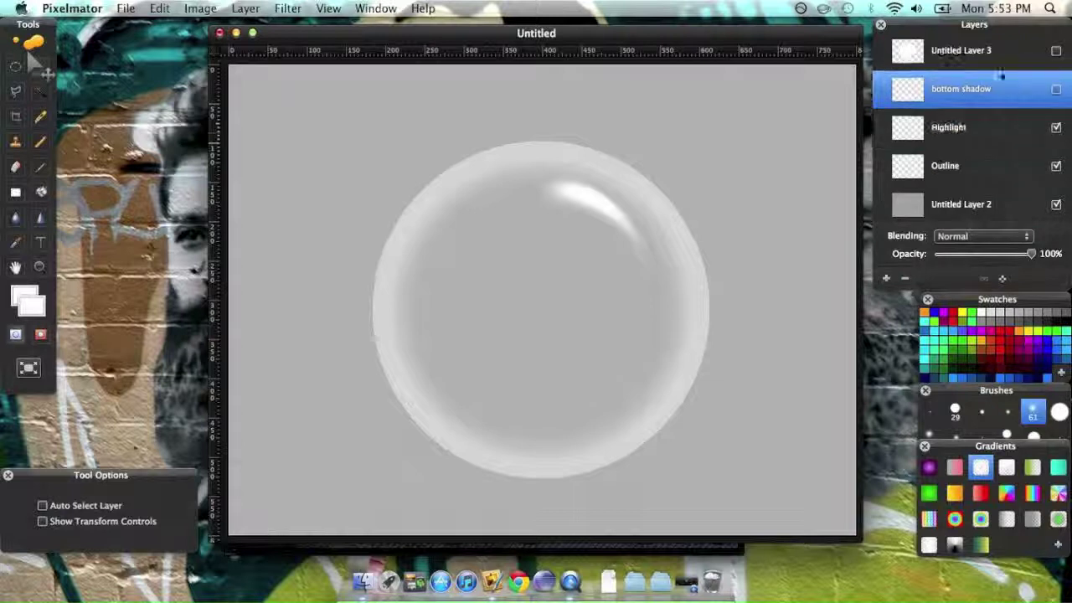
Merge the Outline and Highlight layers, then select all and cut the bubble
click(1001, 128)
click(1003, 166)
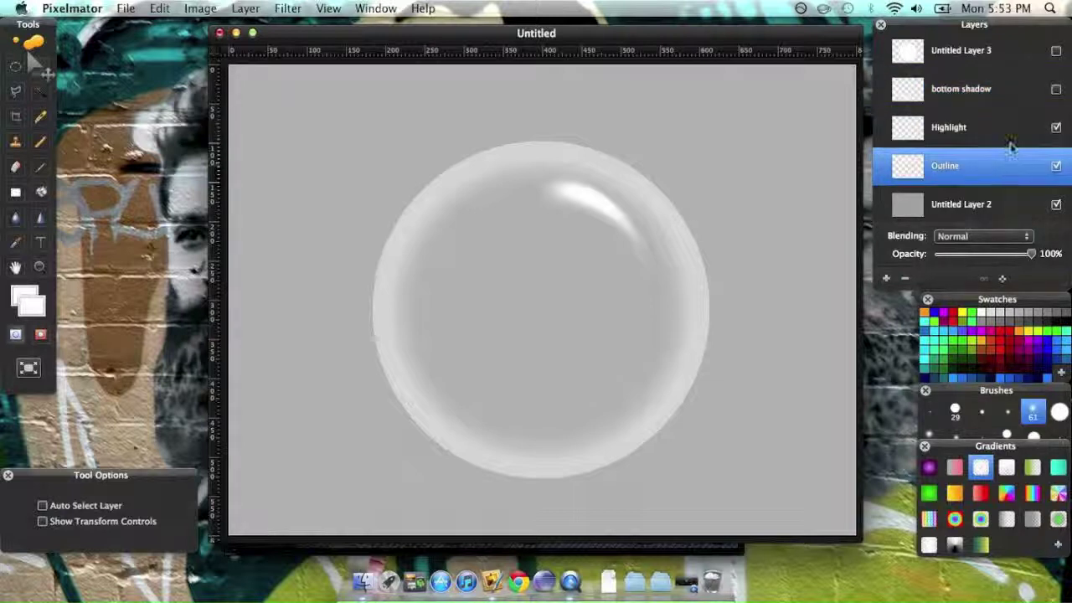
shift+click(1010, 139)
right_click(1010, 136)
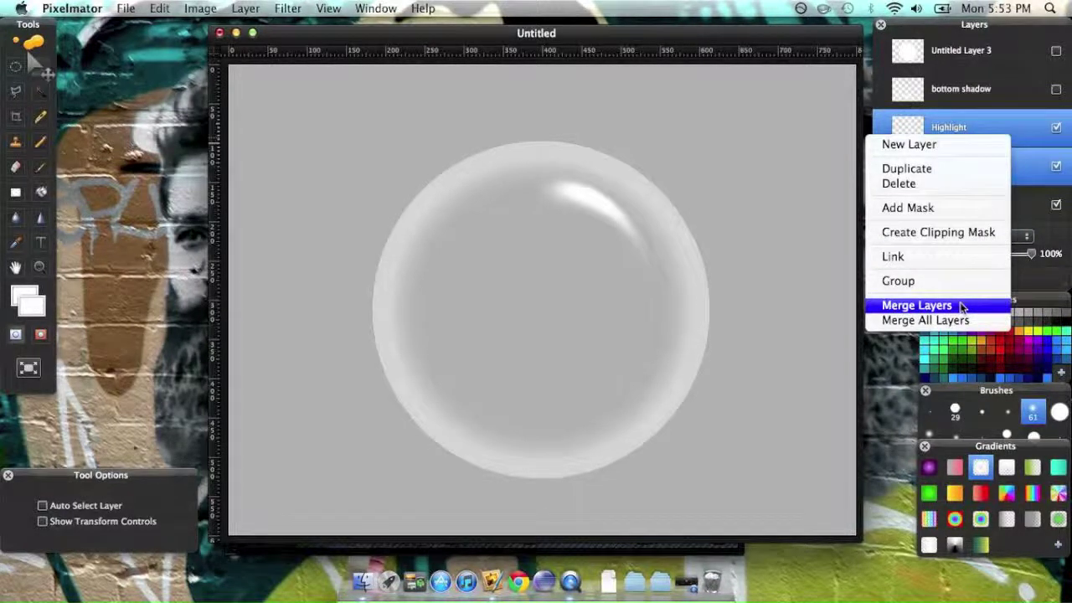
click(961, 307)
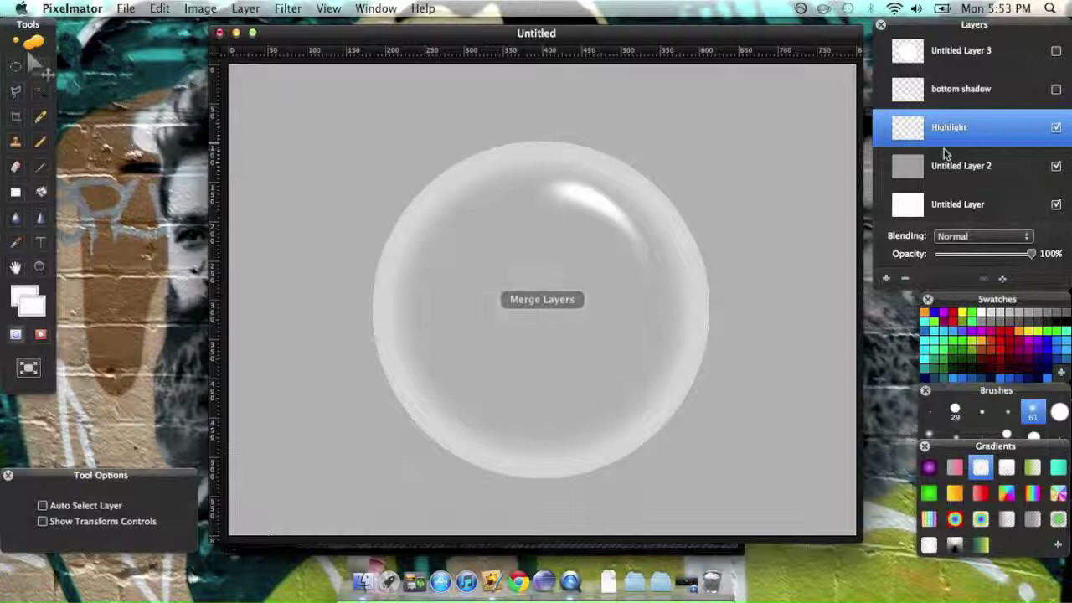
key(super+a)
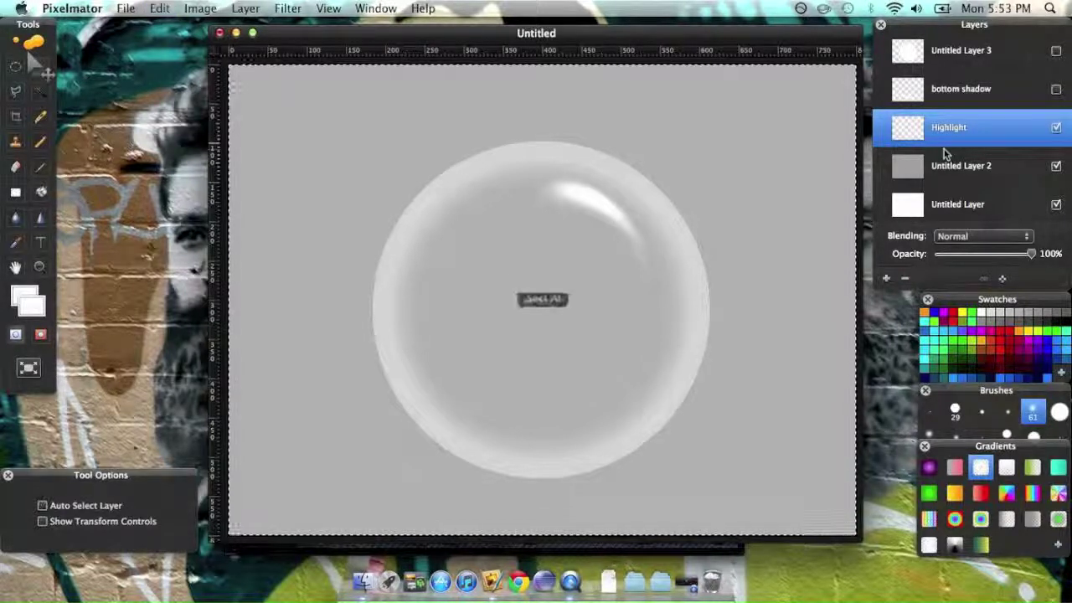
key(super+x)
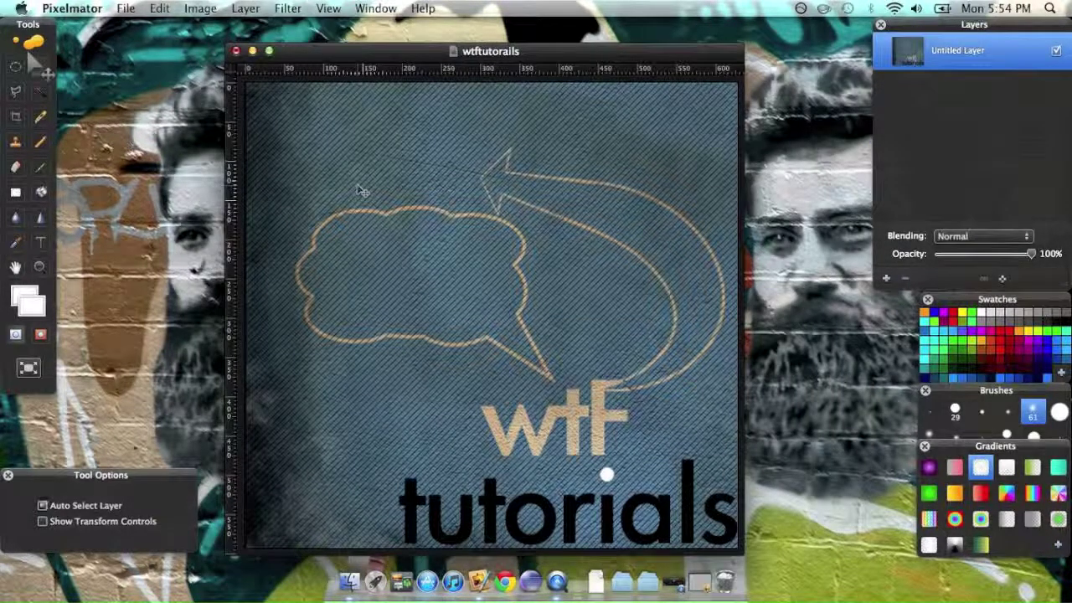
Paste the bubble into the wtftutorails image and nudge it slightly up and right
key(super+v)
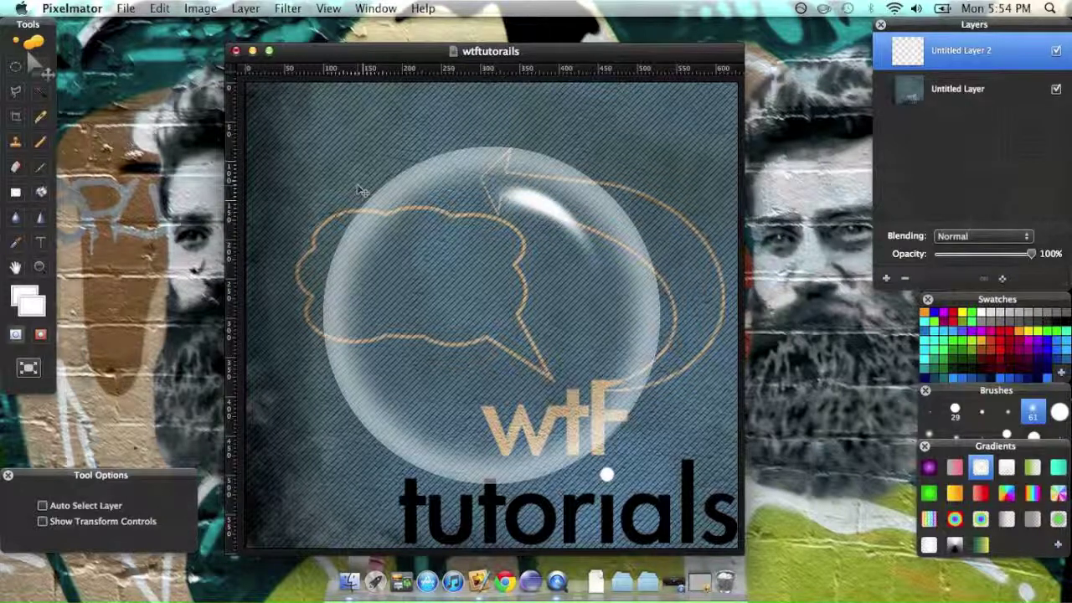
drag(402, 246, 411, 233)
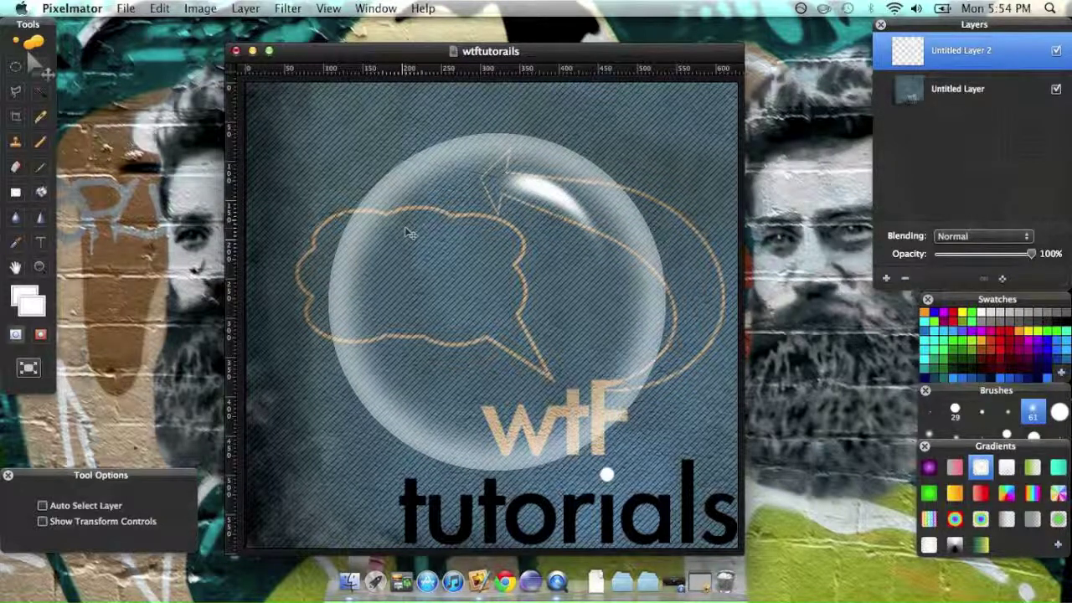
key(super+f)
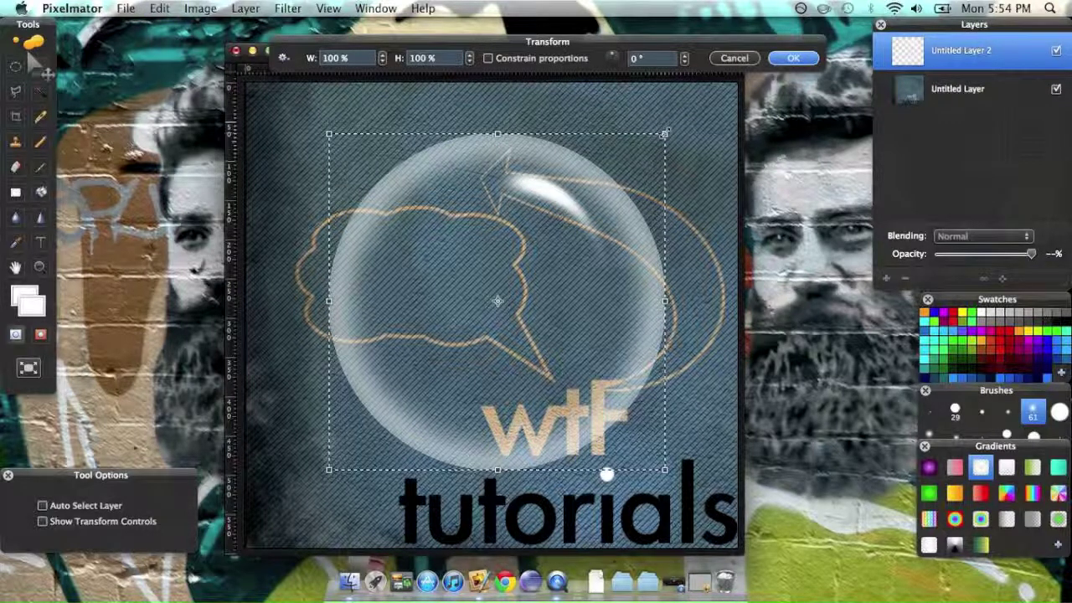
click(794, 59)
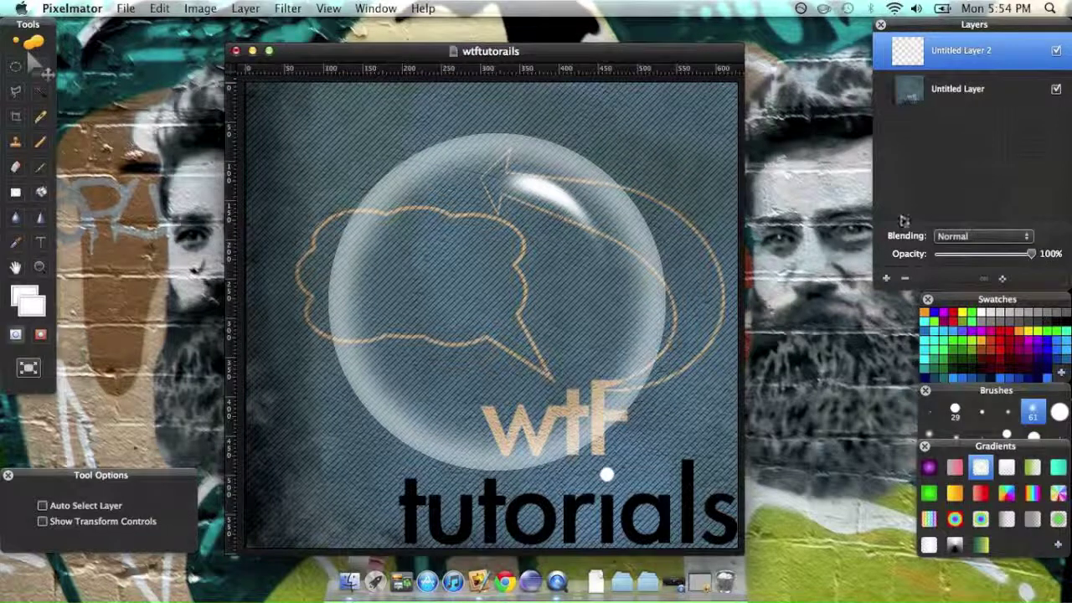
Set the bubble layer's blending mode to Soft Light, after trying Overlay
click(976, 238)
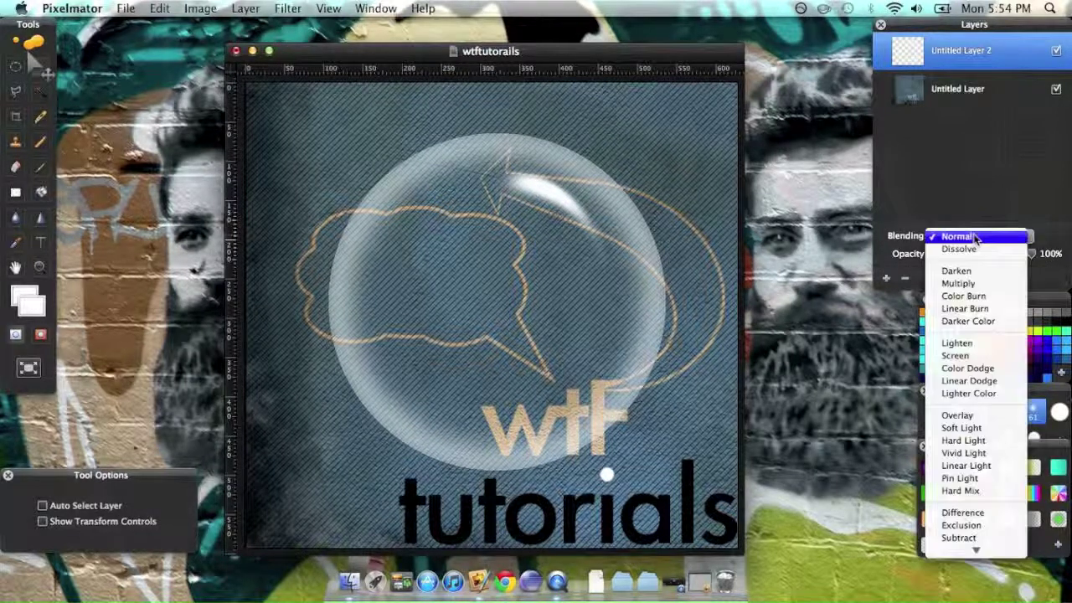
click(957, 415)
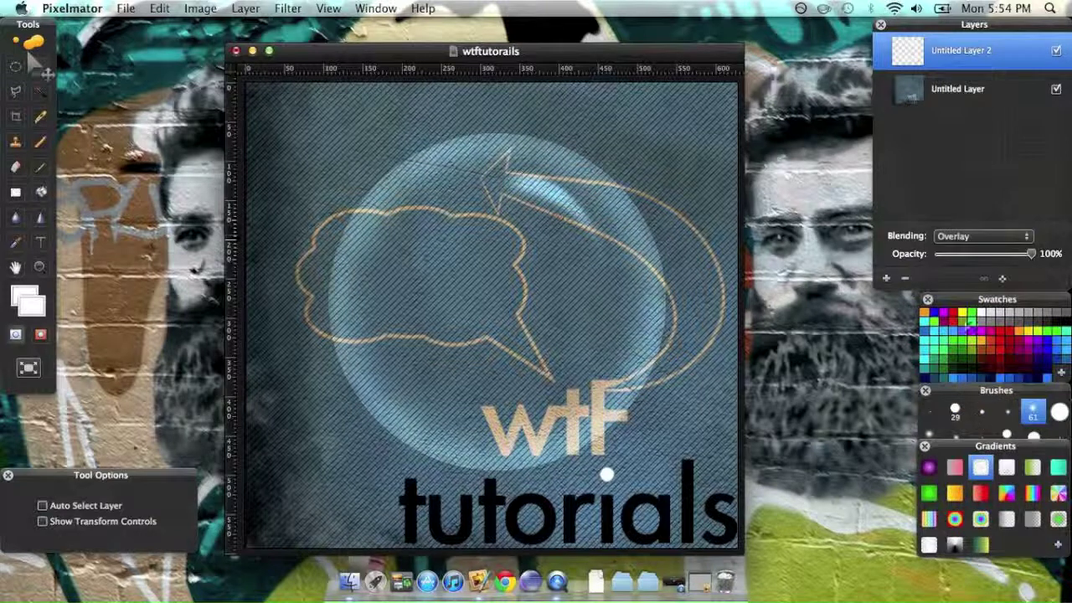
click(980, 241)
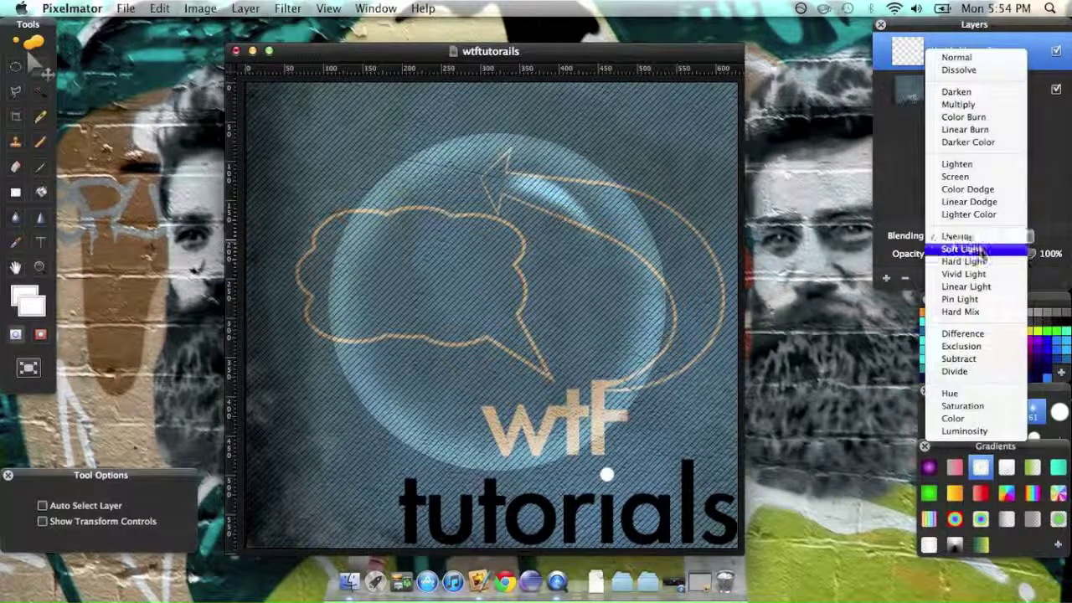
click(982, 250)
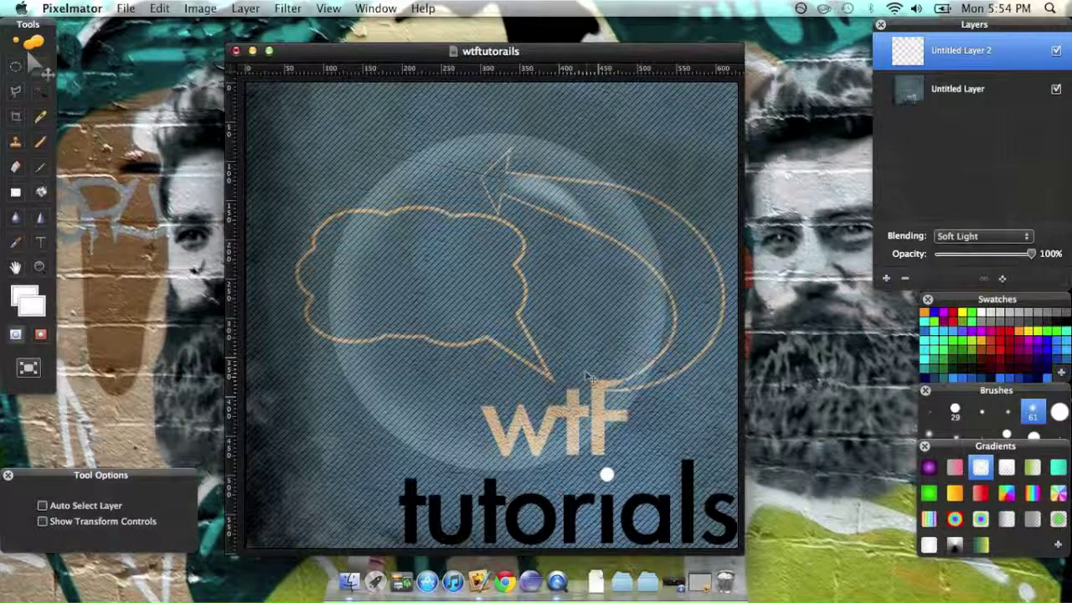
Scale the bubble down to 63.61% of its size
key(super+t)
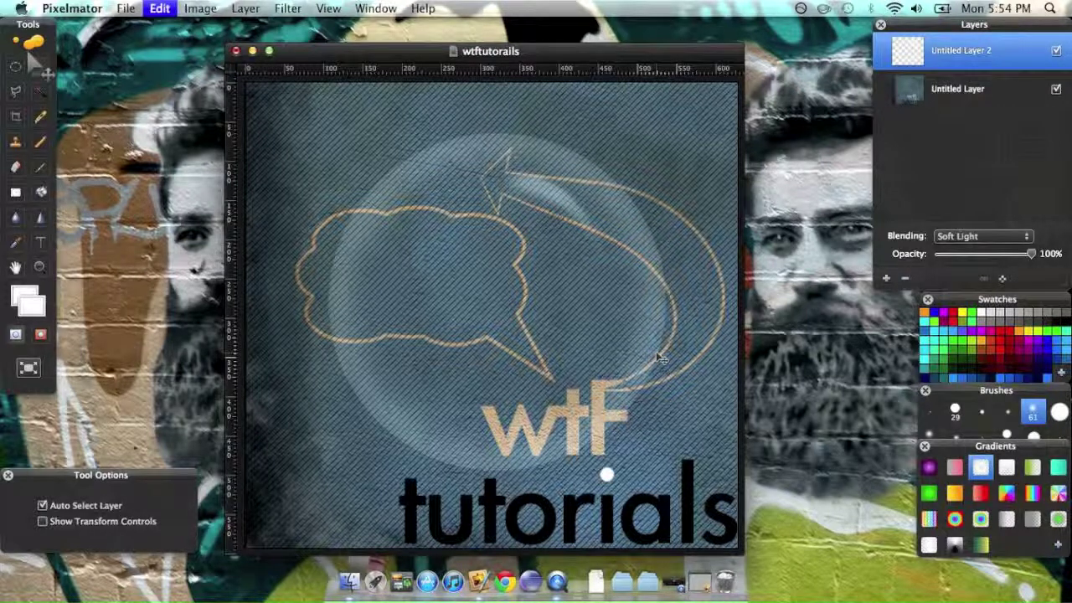
drag(666, 136, 546, 260)
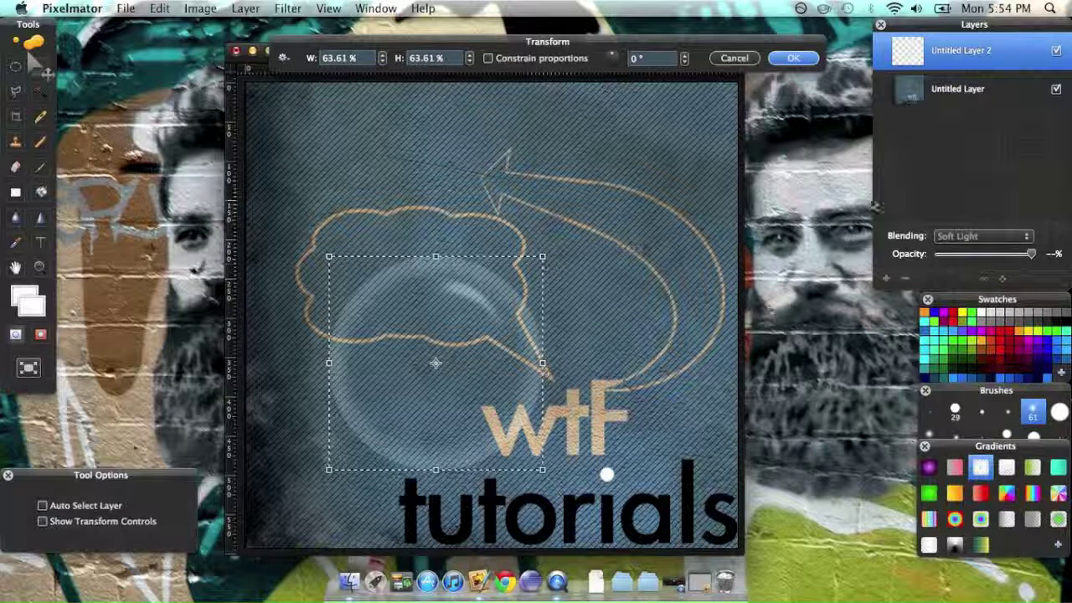
click(792, 60)
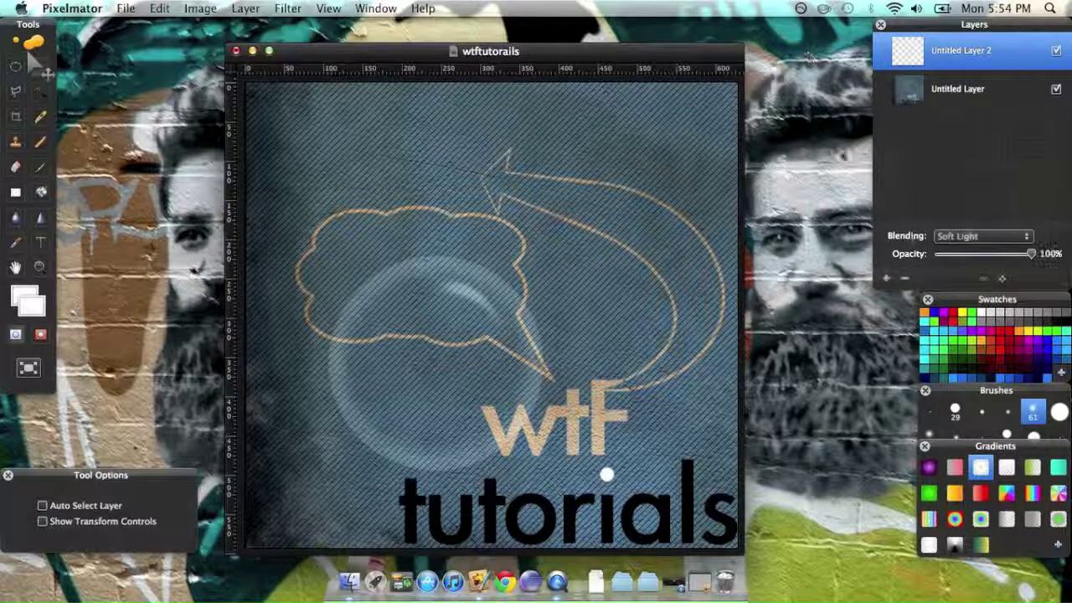